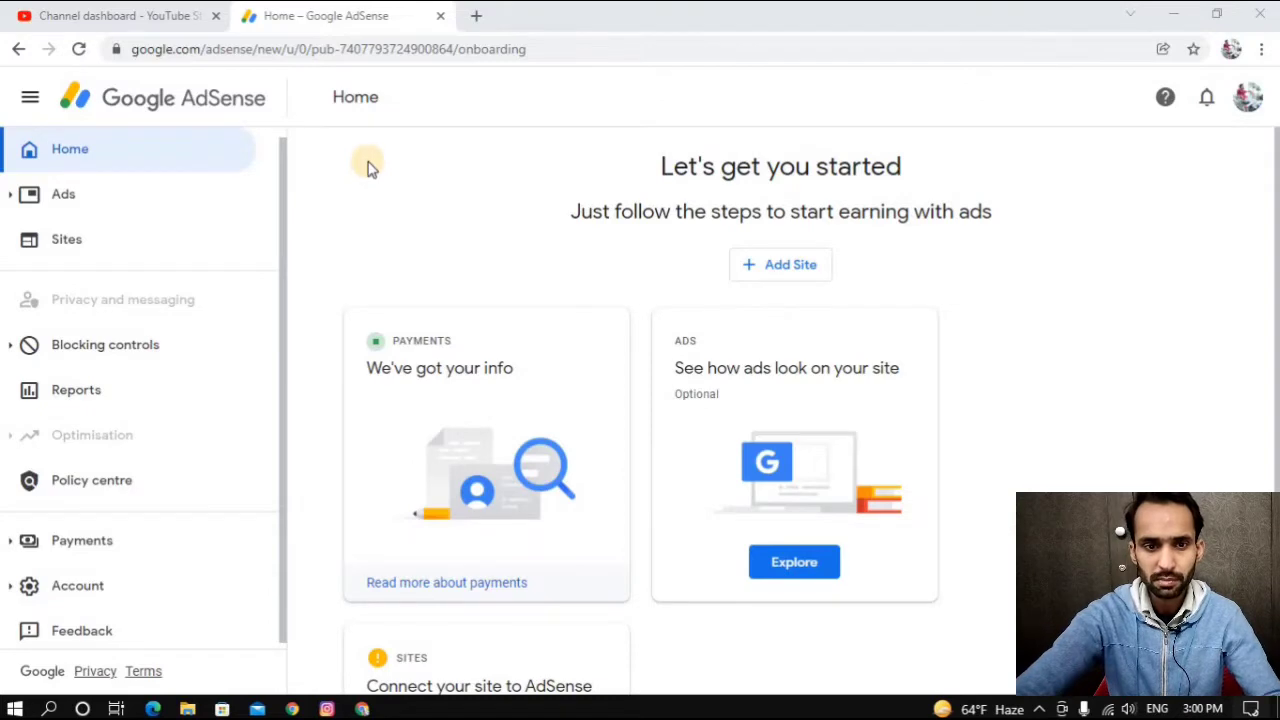
Search Google for "google adsense" in a new browser tab
left_click(477, 16)
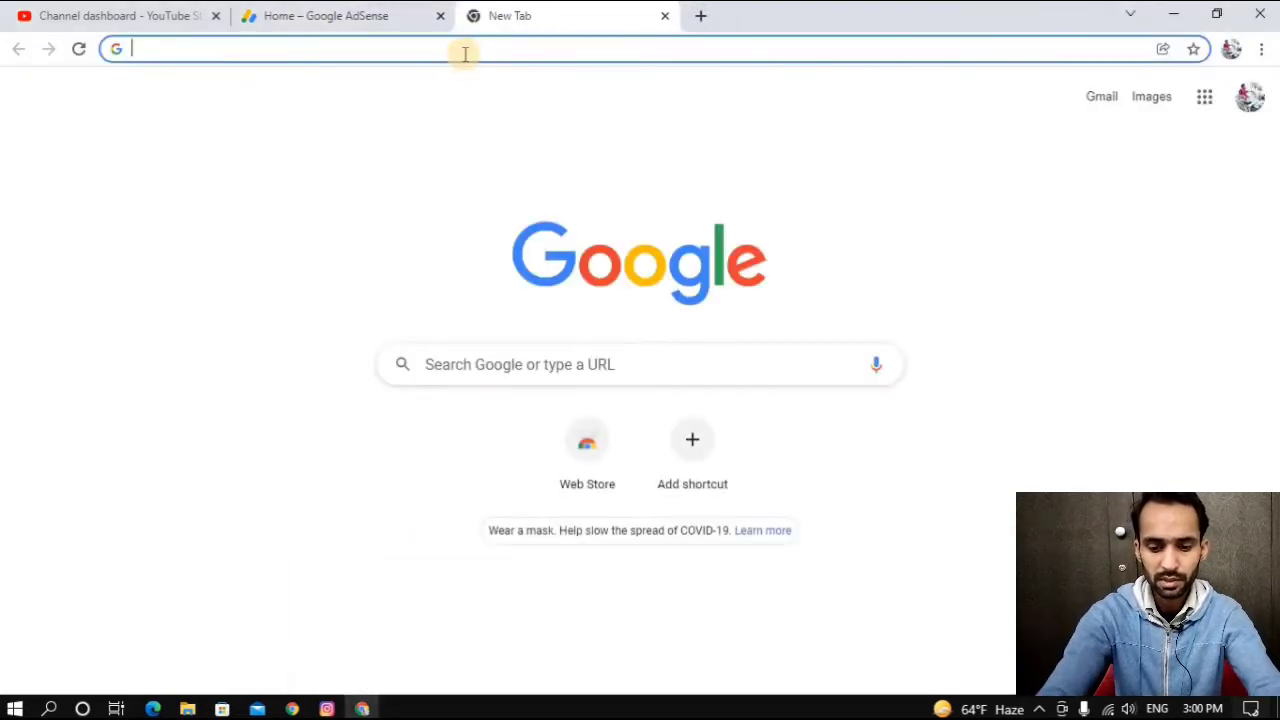
left_click(462, 50)
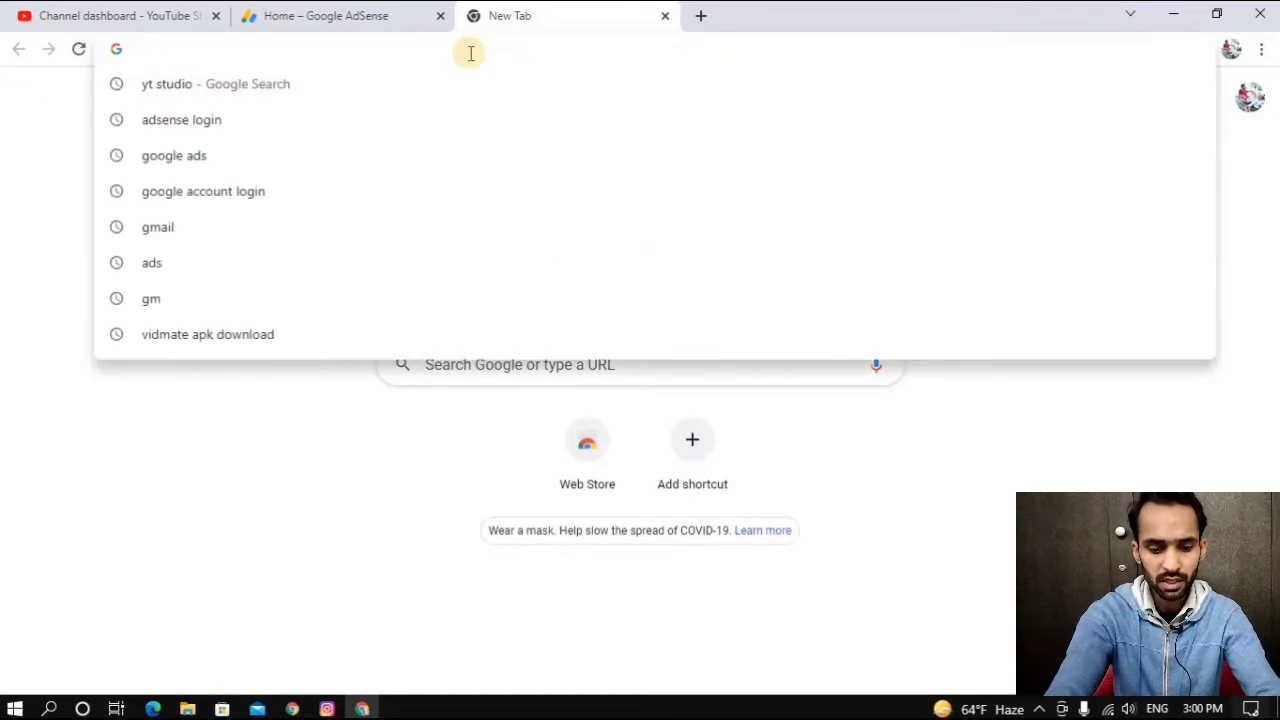
type("google adsense")
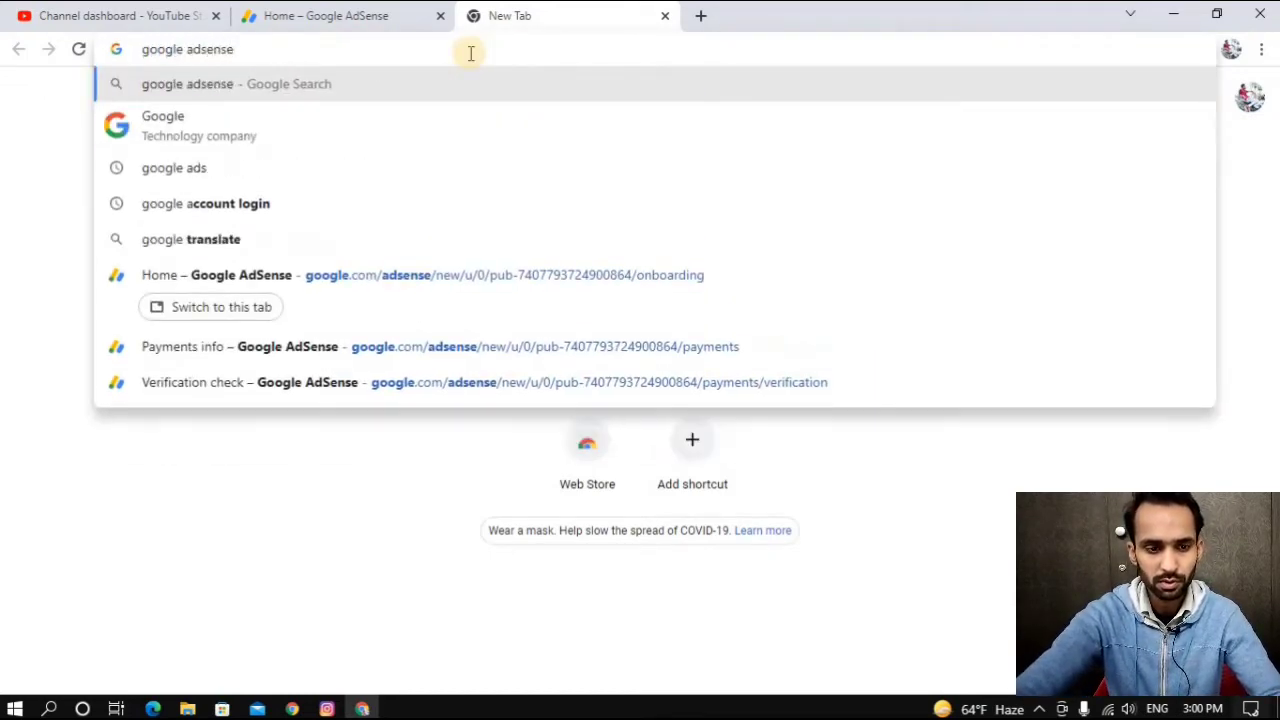
key("Return")
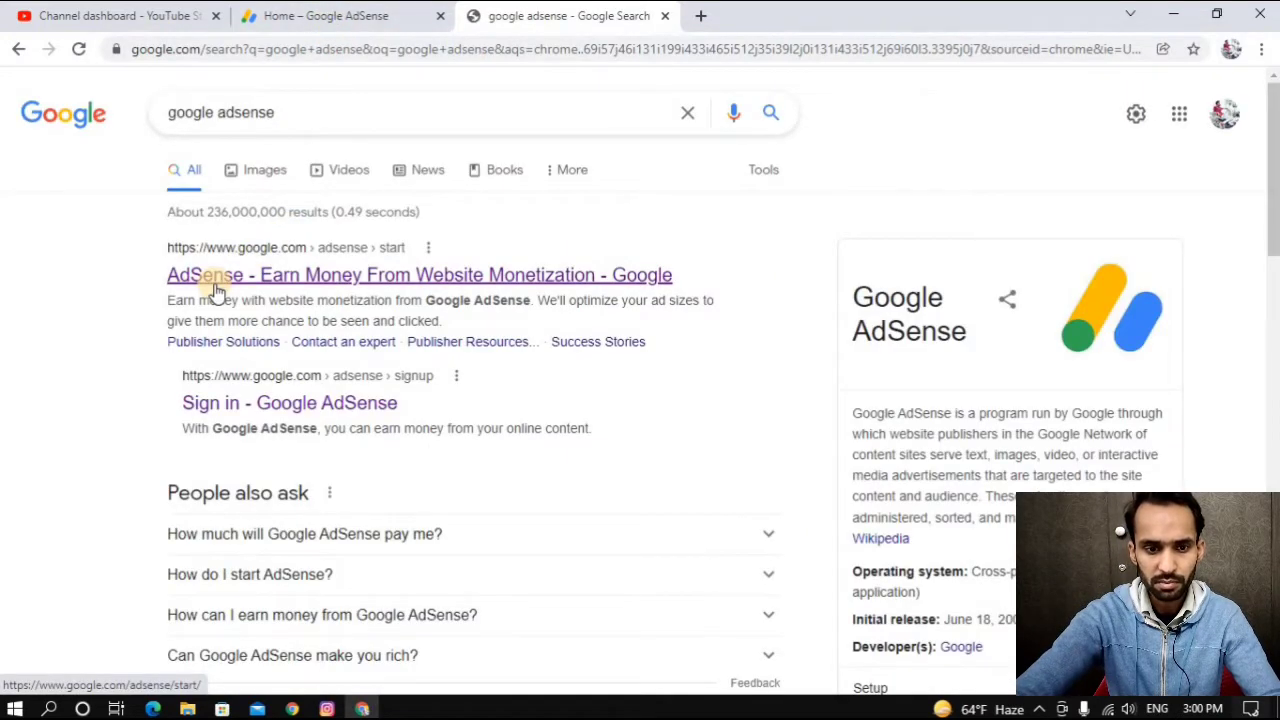
Open the official AdSense website from the search results, sign in to the account, and close the duplicate AdSense tab
left_click(393, 276)
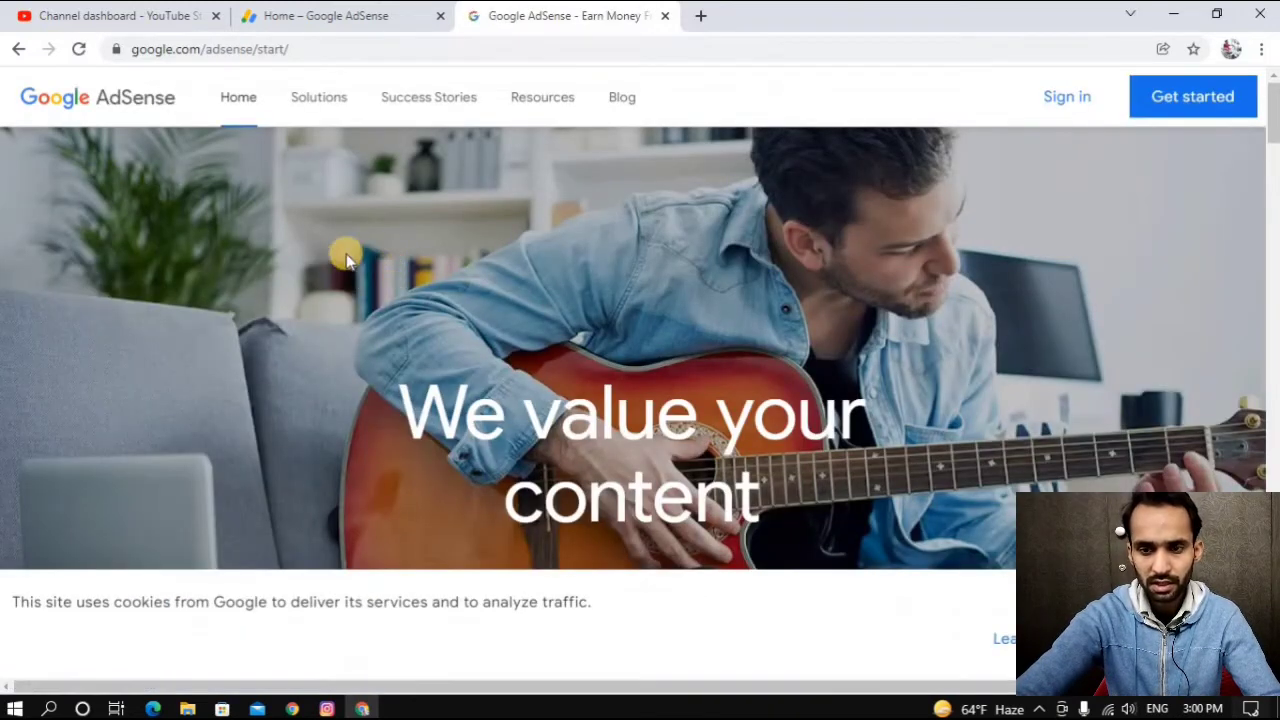
left_click(1083, 98)
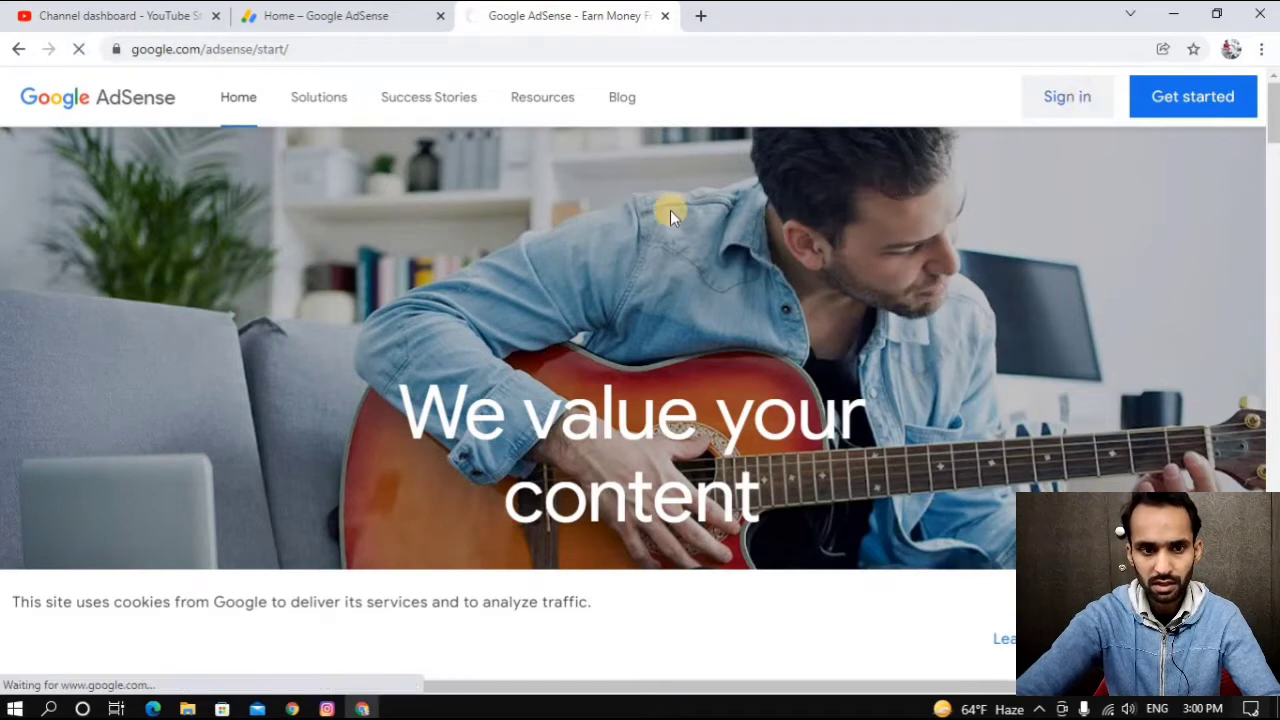
left_click(441, 16)
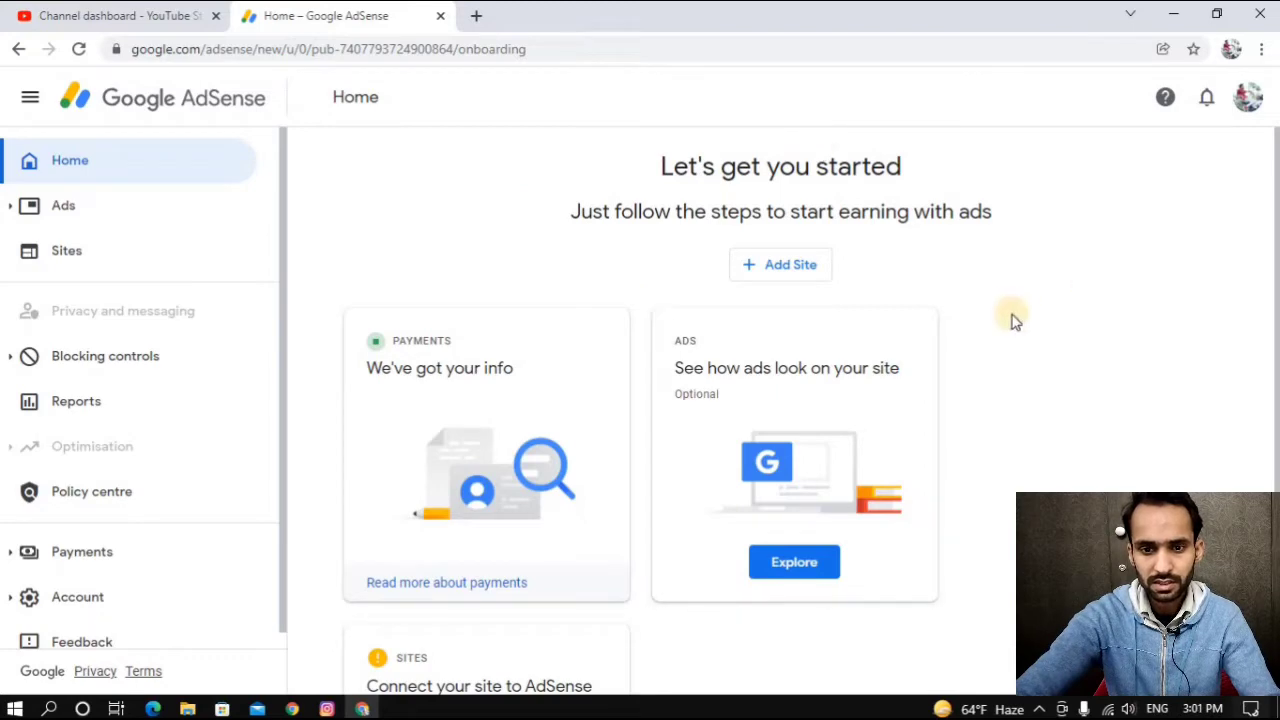
Look over the getting-started message and navigation options on the AdSense home page, and check the account notifications
left_click_drag(670, 163, 860, 211)
left_click(407, 160)
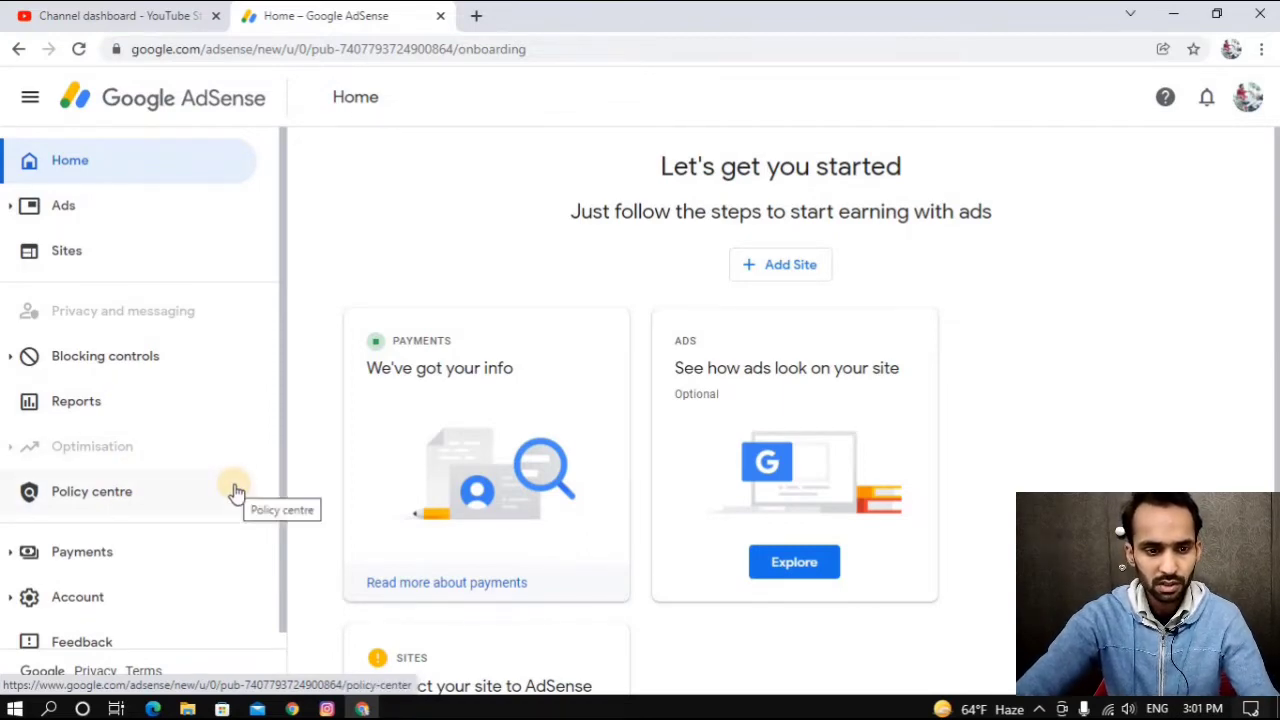
scroll(180, 500, "down", 1)
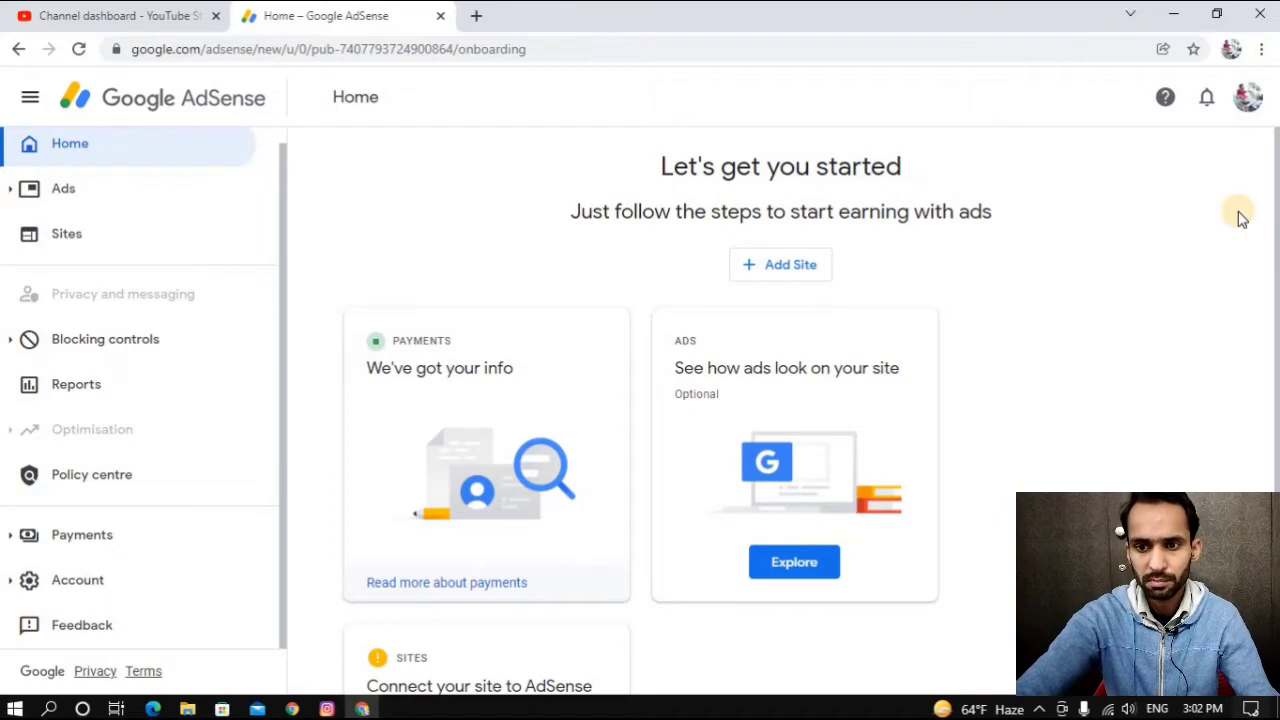
left_click(1207, 98)
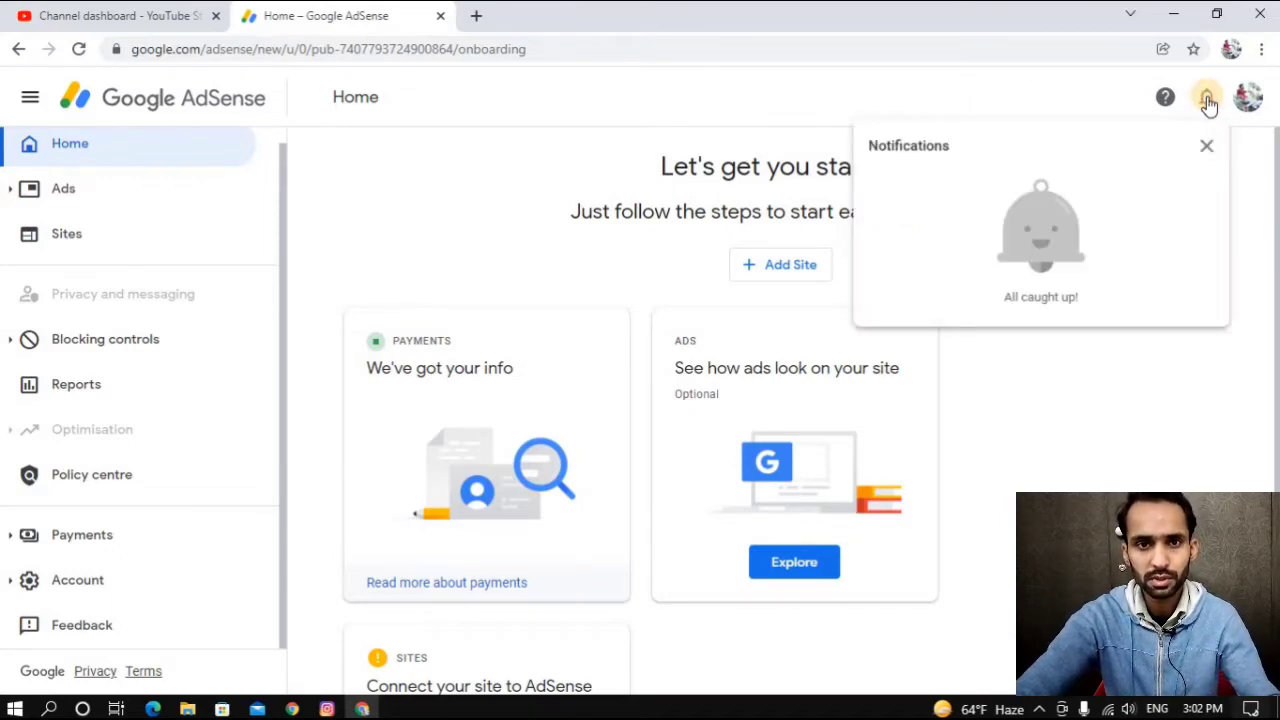
left_click(1094, 398)
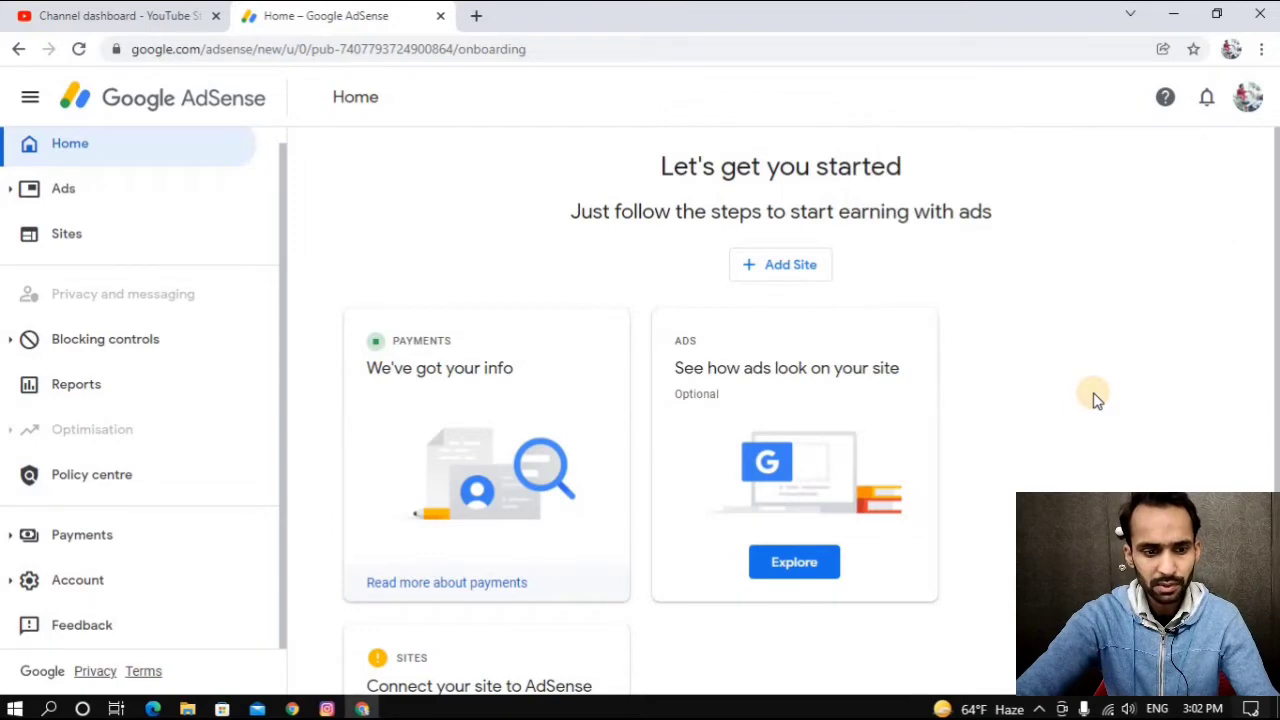
Open the payments information page and examine the earnings balance and payout threshold
left_click(114, 549)
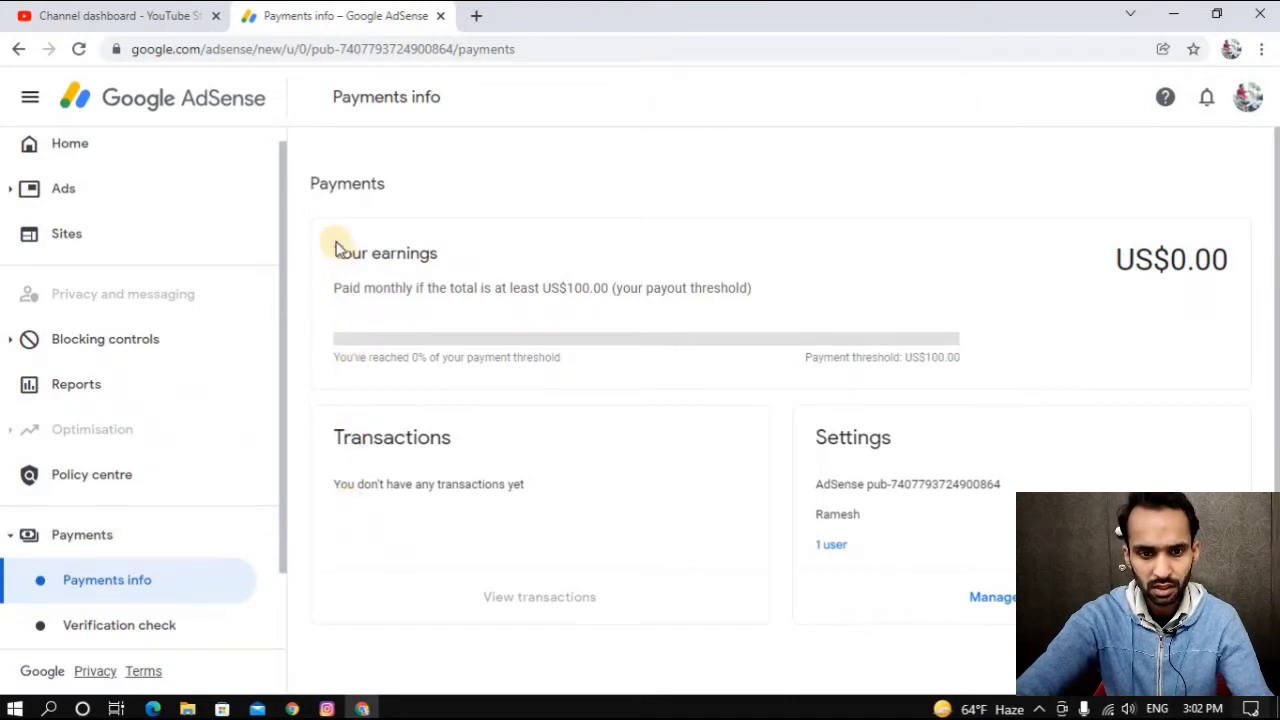
left_click_drag(405, 260, 445, 280)
left_click(534, 212)
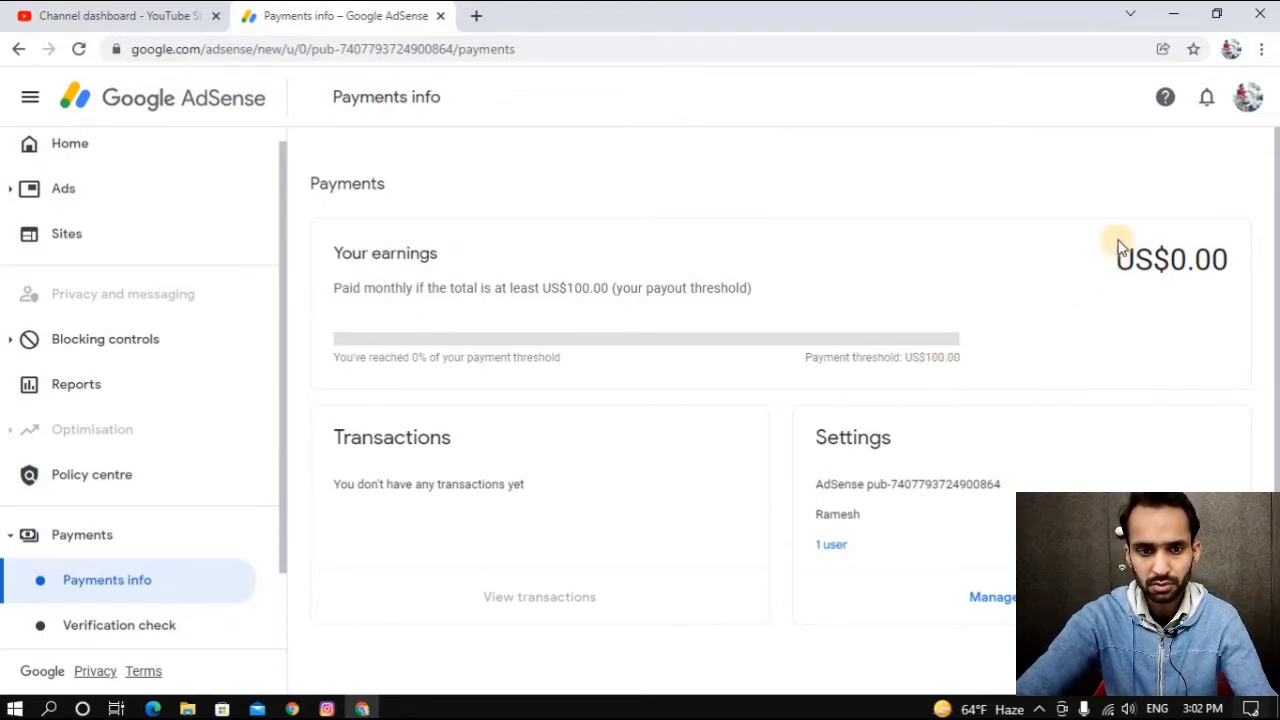
left_click_drag(1117, 248, 1243, 278)
left_click(929, 200)
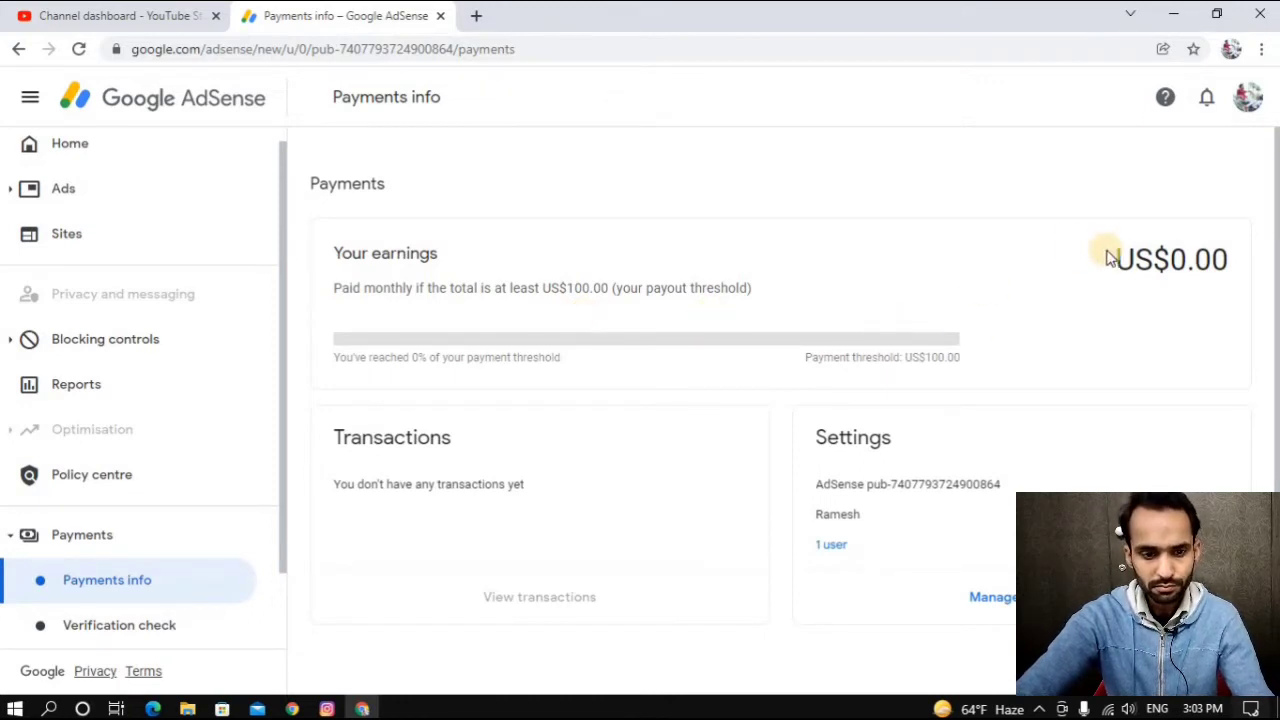
left_click_drag(1250, 265, 1136, 262)
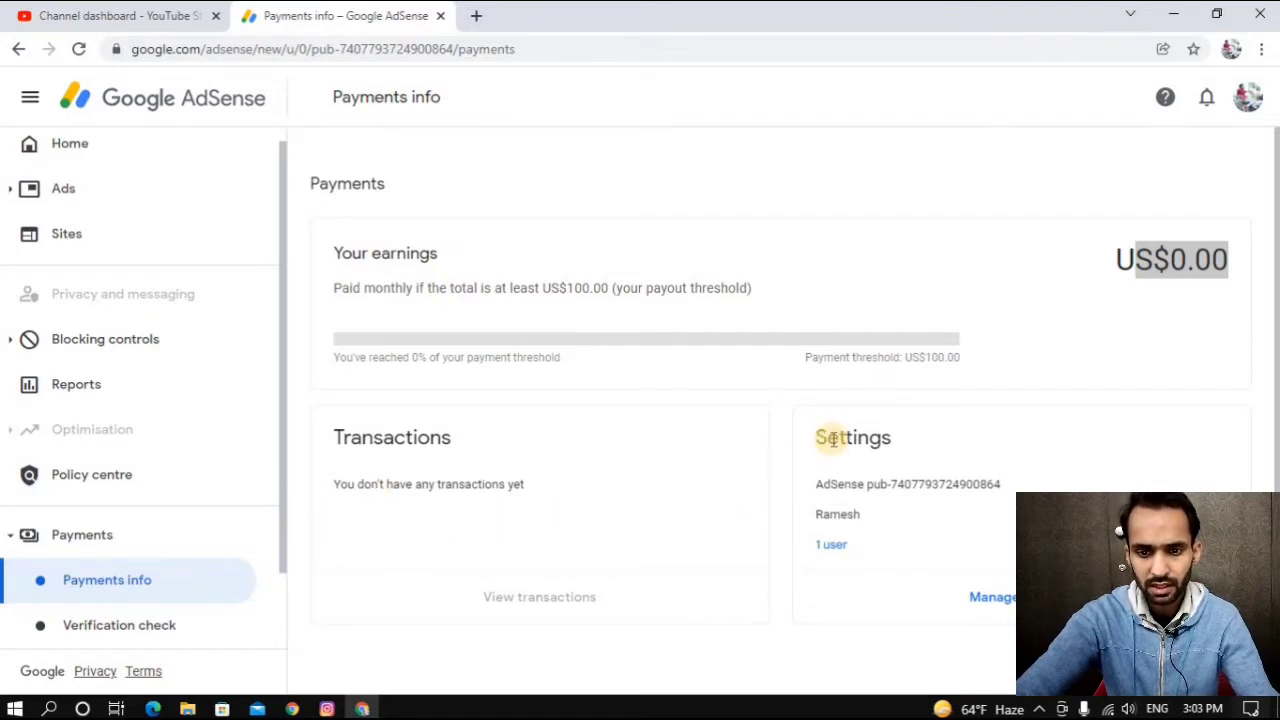
Examine the settings summary on the payments page, open the full payment settings, and review the payments account section
left_click_drag(820, 432, 891, 436)
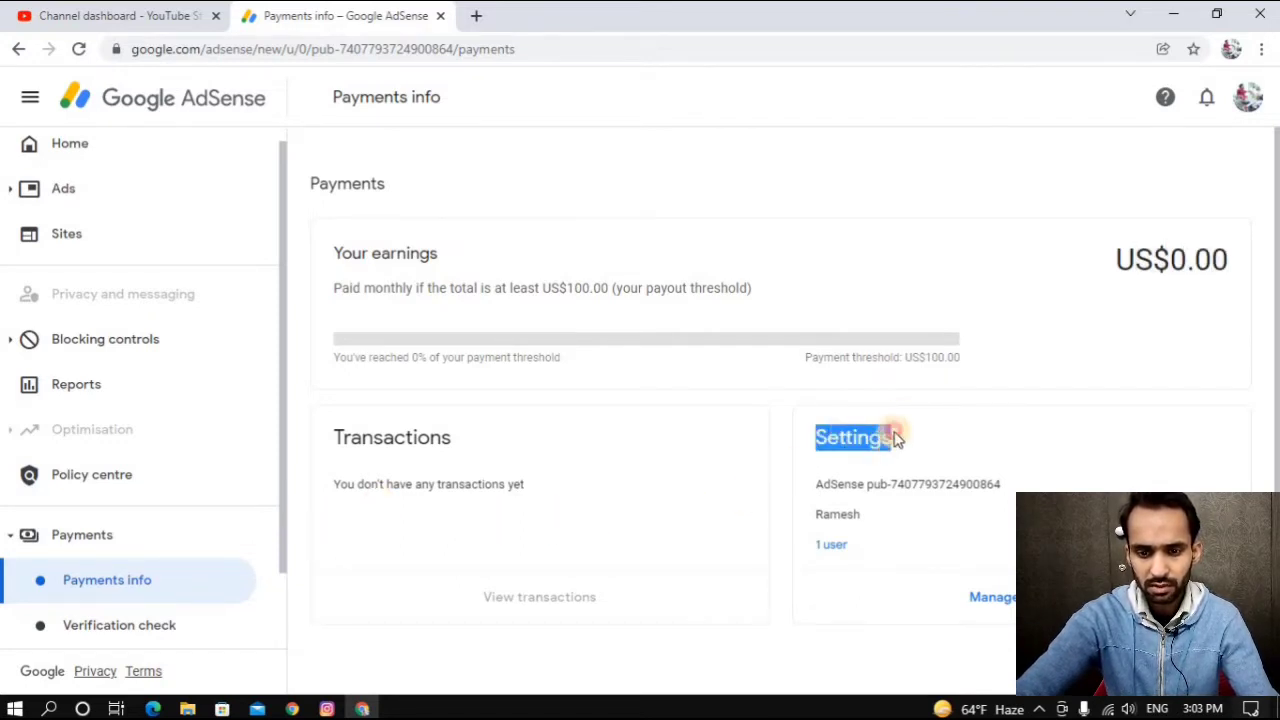
left_click(866, 618)
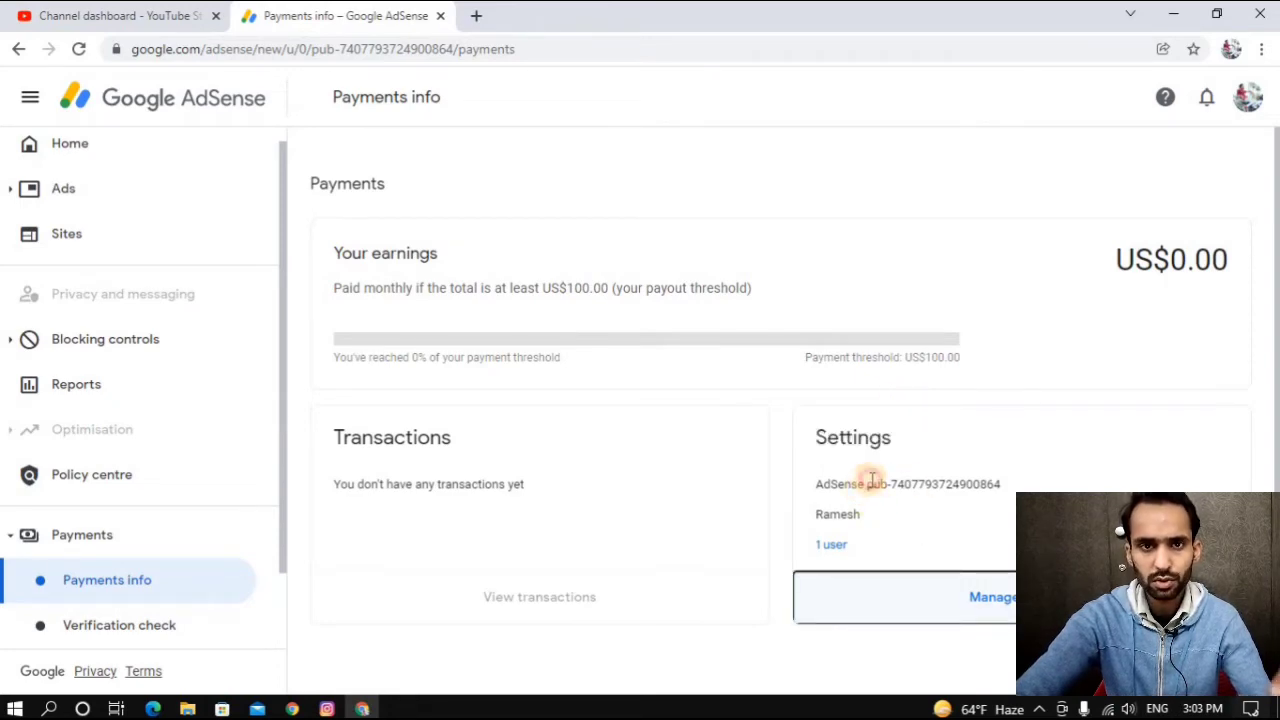
left_click_drag(866, 484, 1008, 490)
left_click(1042, 484)
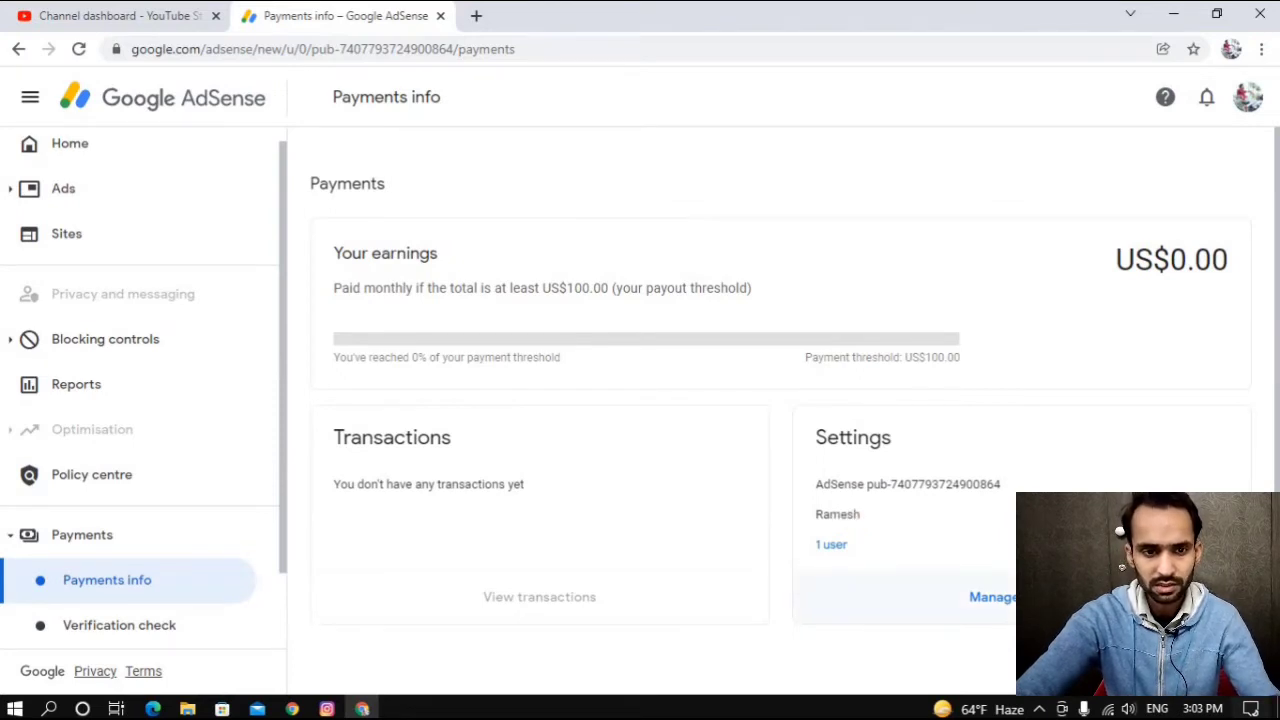
left_click(797, 568)
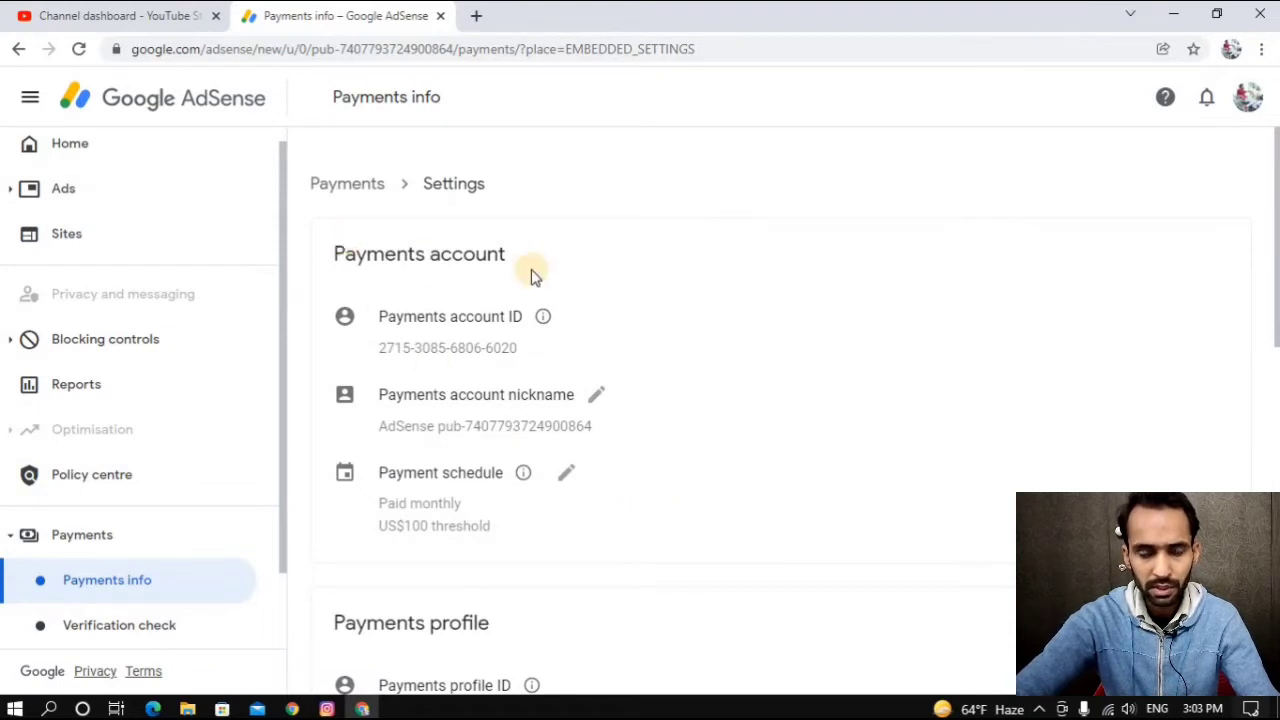
triple_click(470, 250)
left_click(676, 303)
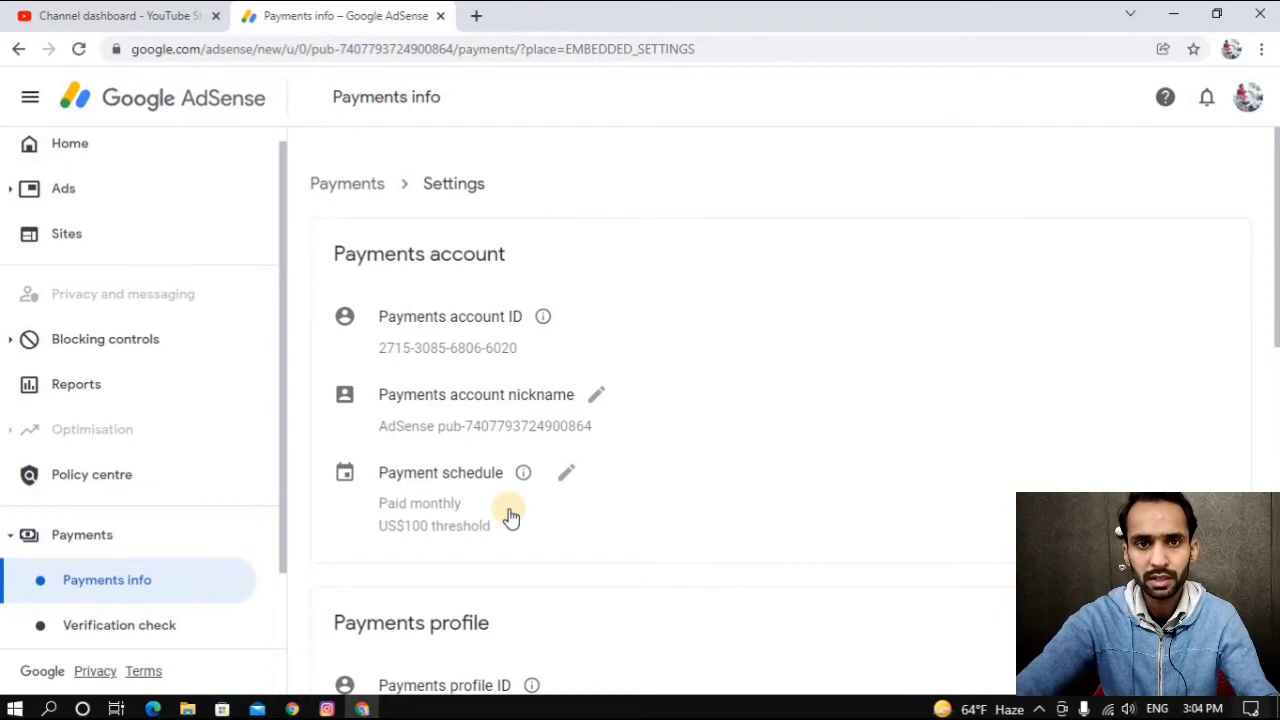
Open the payment schedule for editing, examine the threshold and payout date fields, and return to the home page without saving
left_click(569, 473)
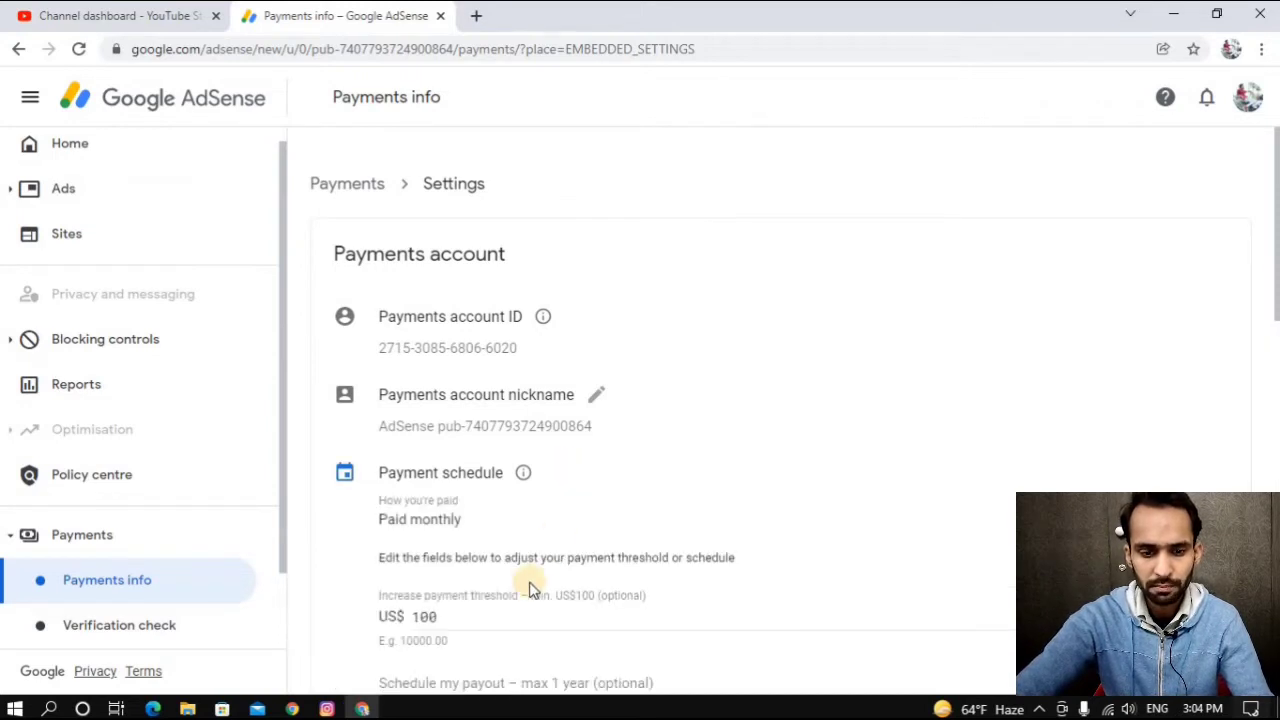
left_click(505, 612)
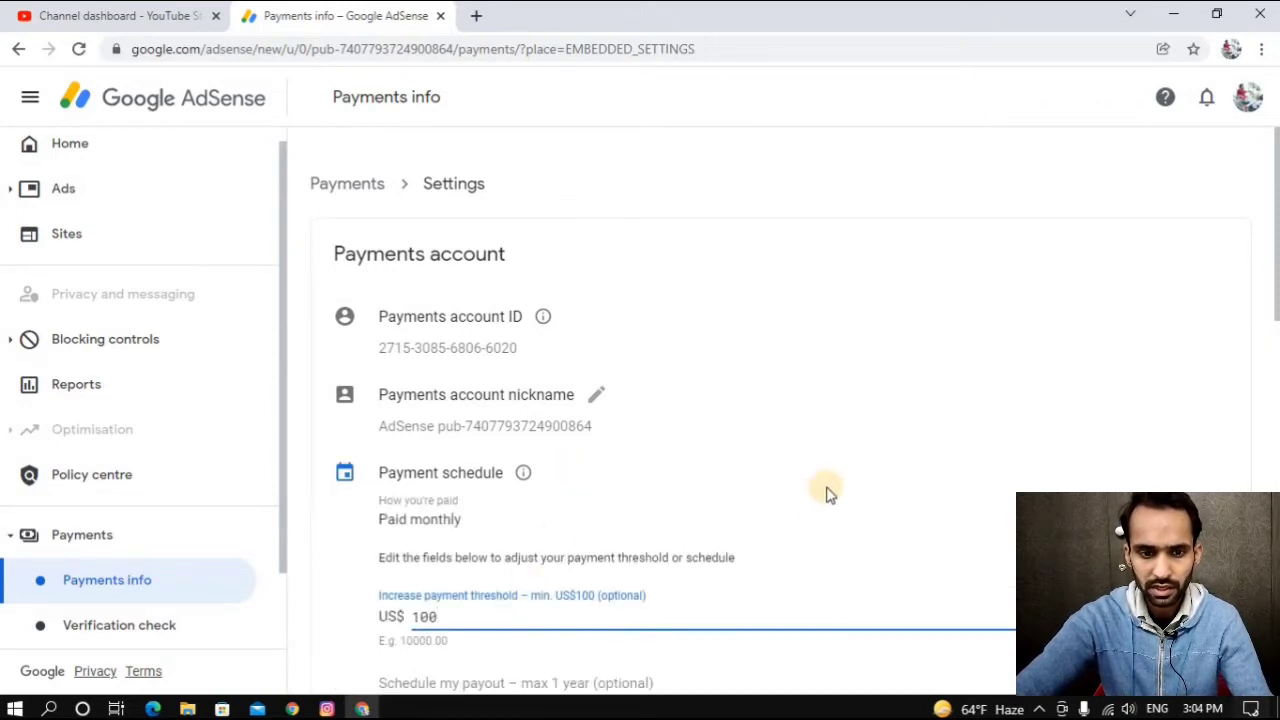
scroll(826, 494, "down", 2)
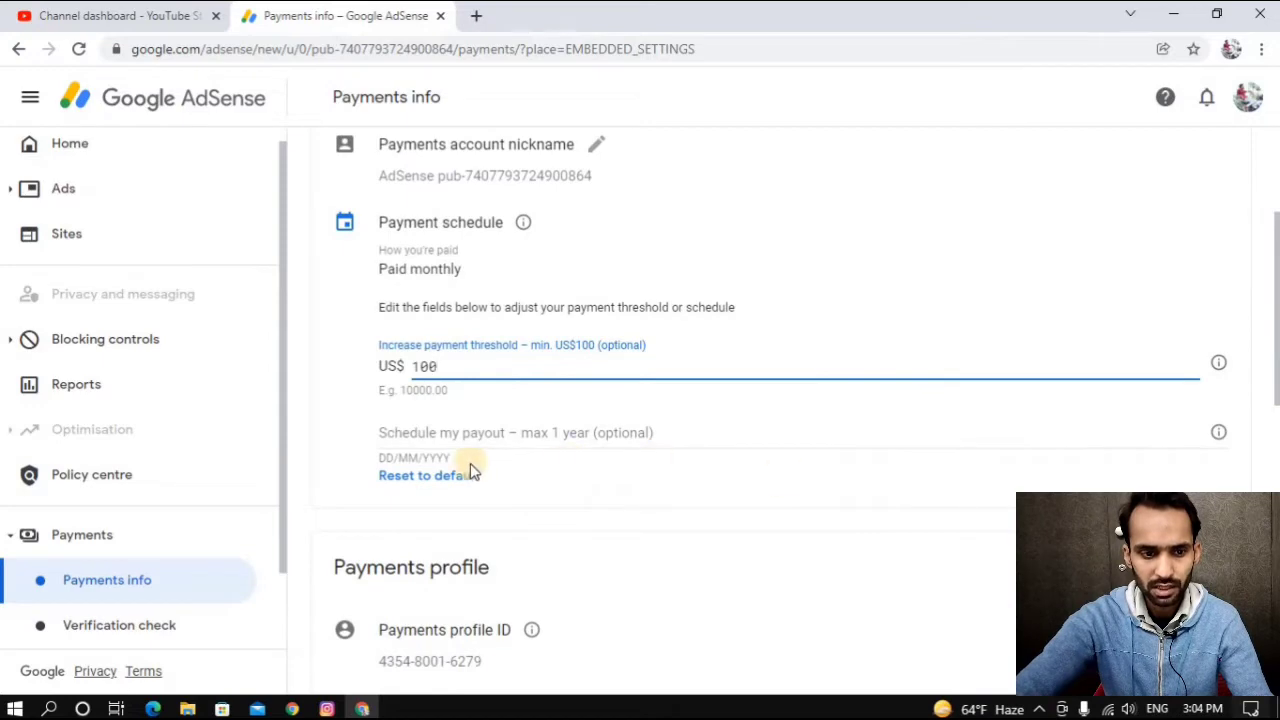
left_click(175, 92)
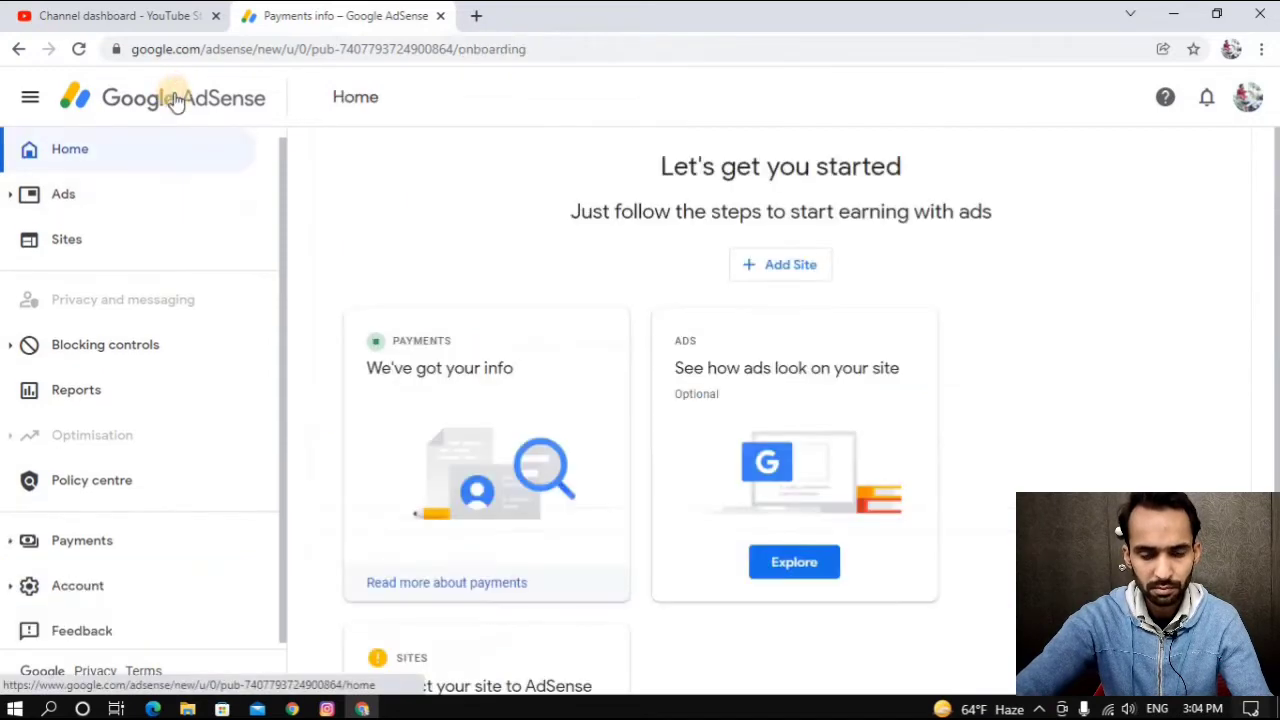
Reopen the payment settings and review the payments profile's country, account type, tax, and name and address details
left_click(124, 540)
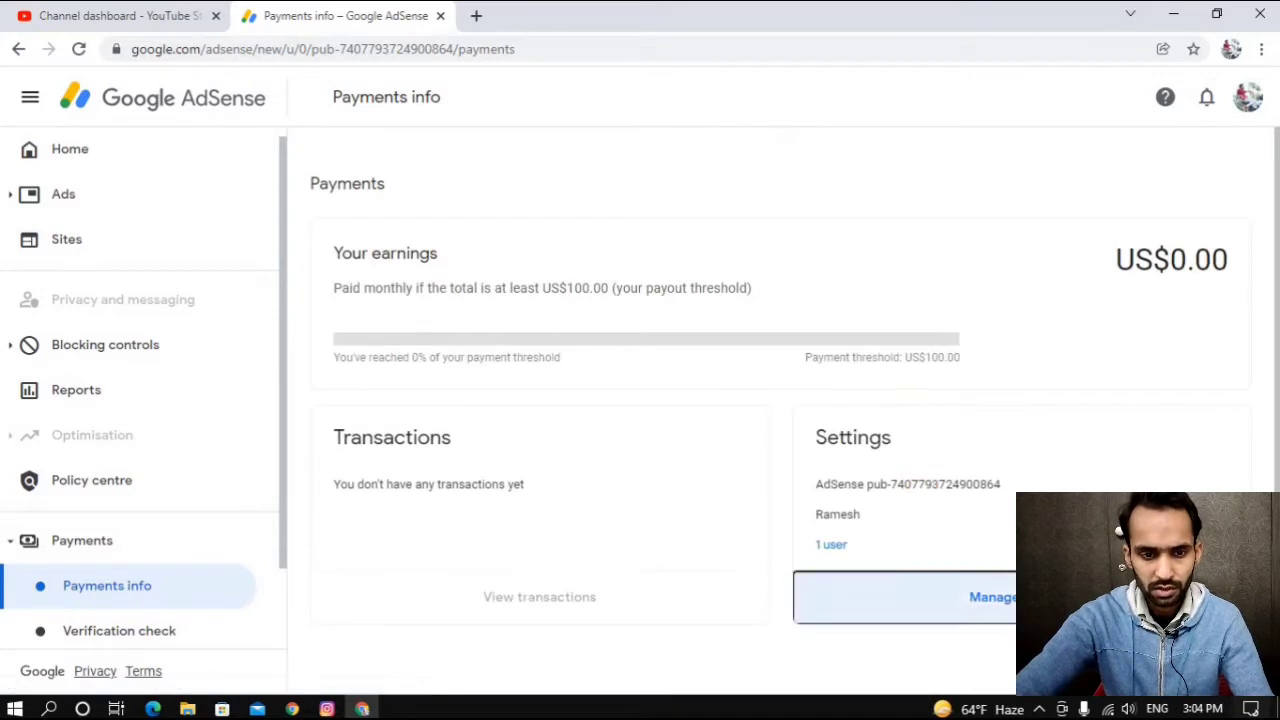
left_click(990, 597)
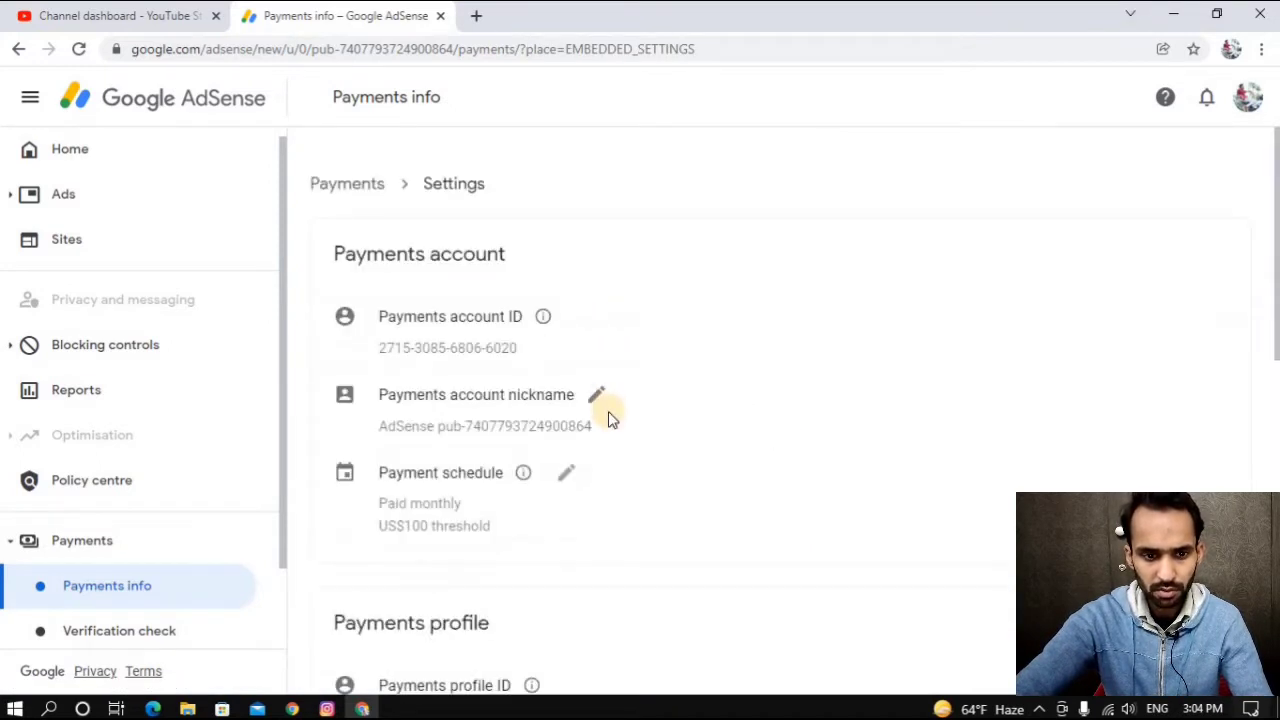
scroll(607, 411, "down", 5)
scroll(607, 411, "up", 3)
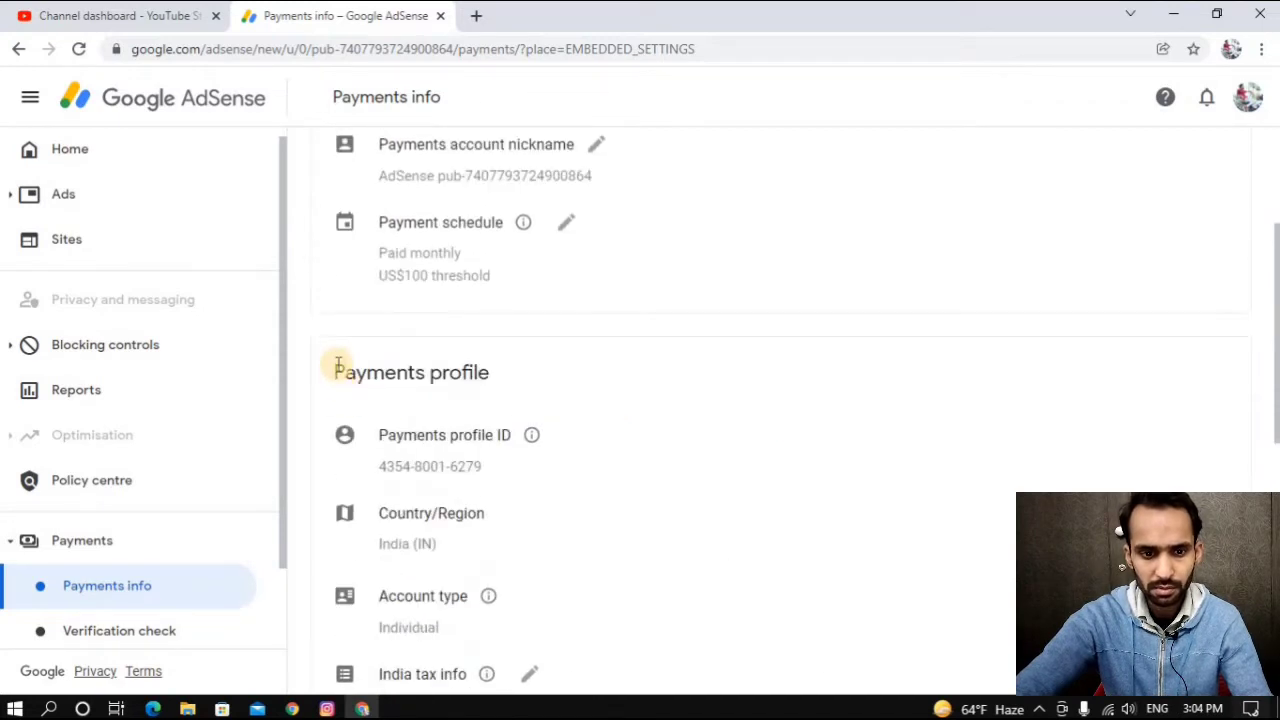
left_click_drag(338, 366, 549, 388)
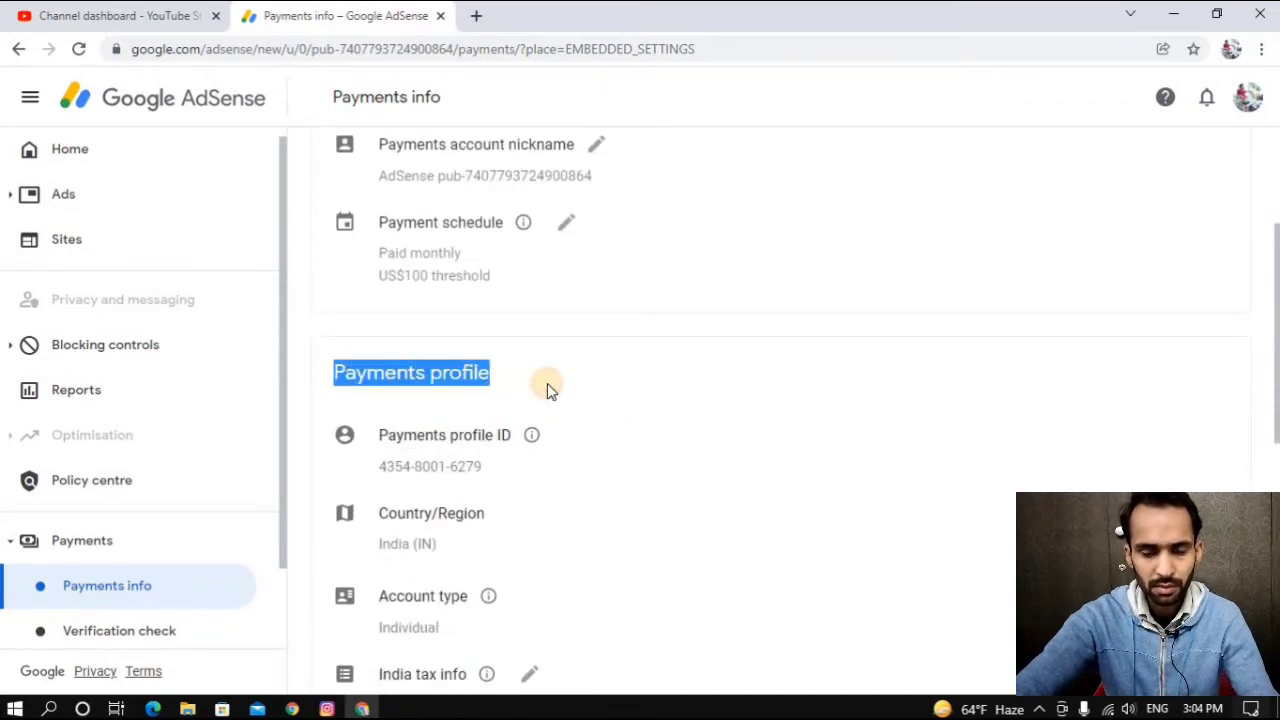
left_click(547, 383)
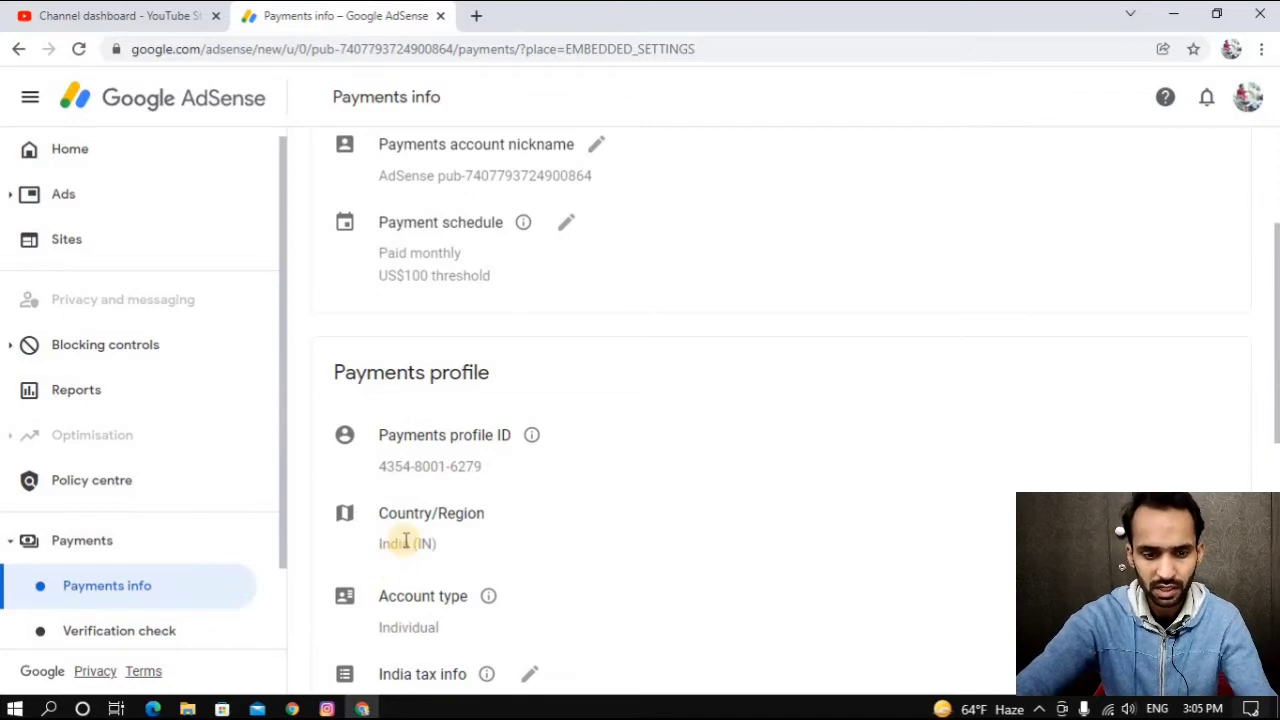
scroll(534, 570, "down", 3)
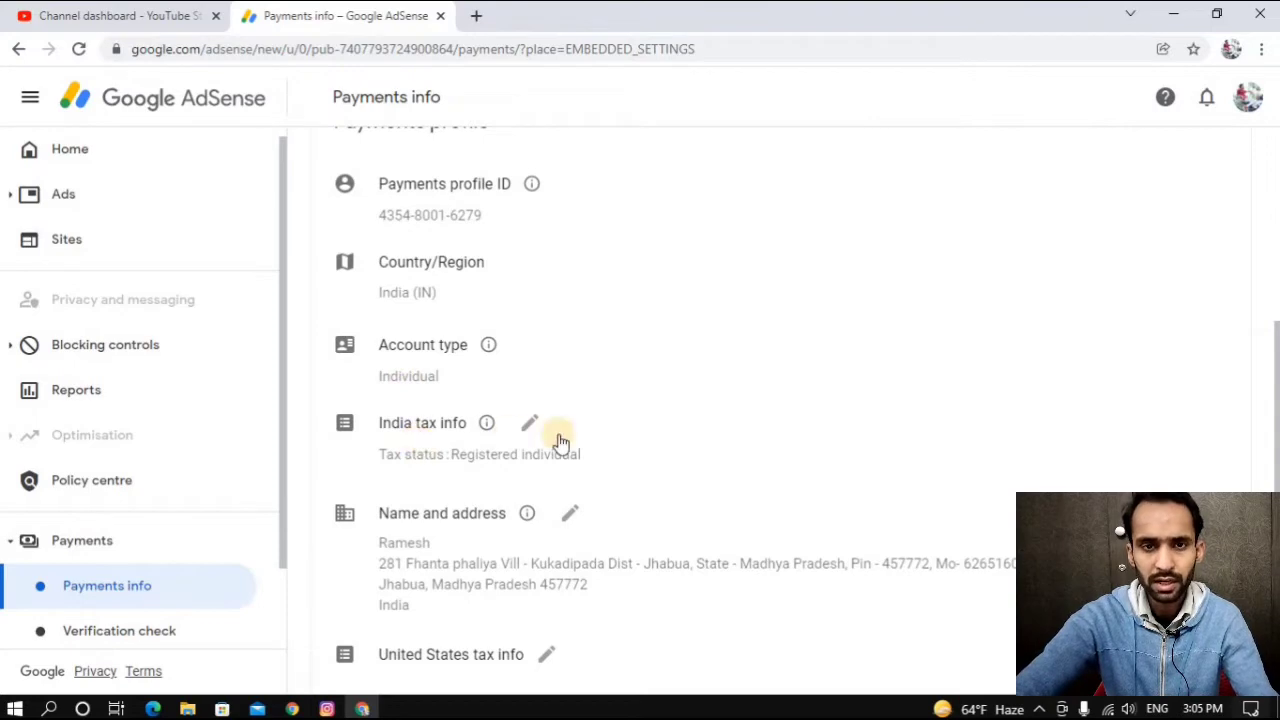
scroll(555, 435, "down", 3)
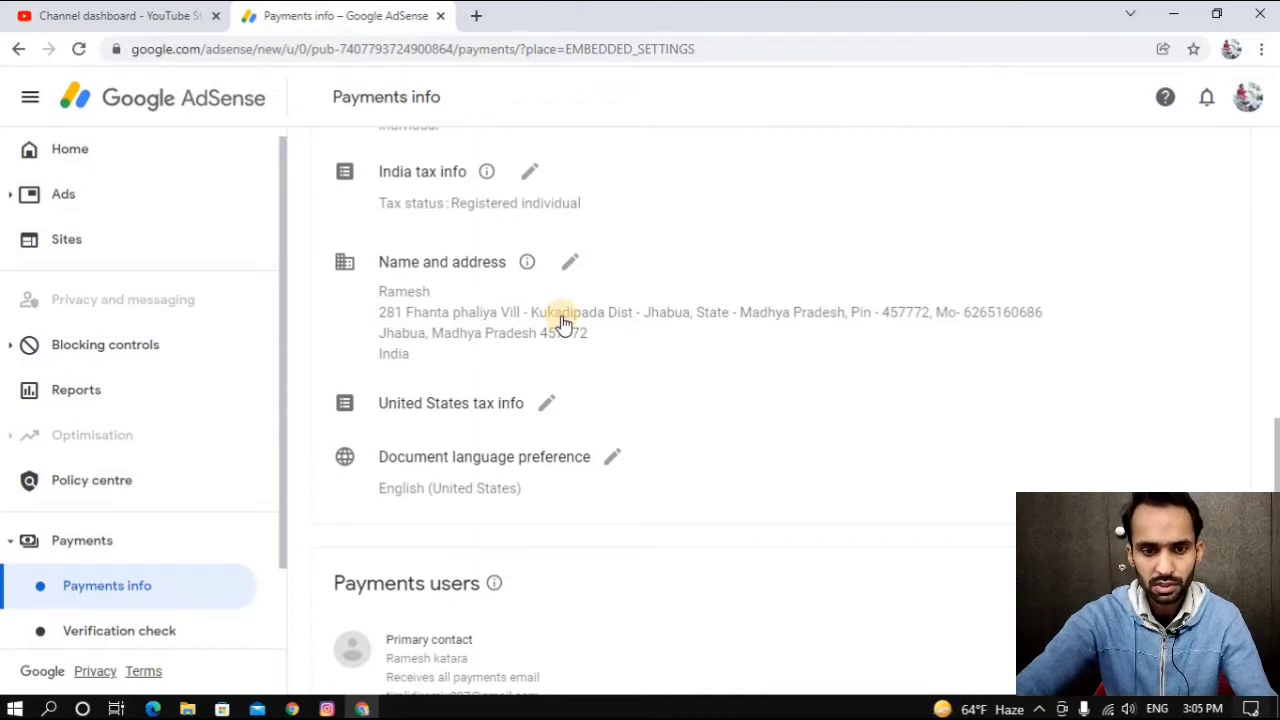
Open the payments profile's name and address for editing and review its fields
left_click(574, 265)
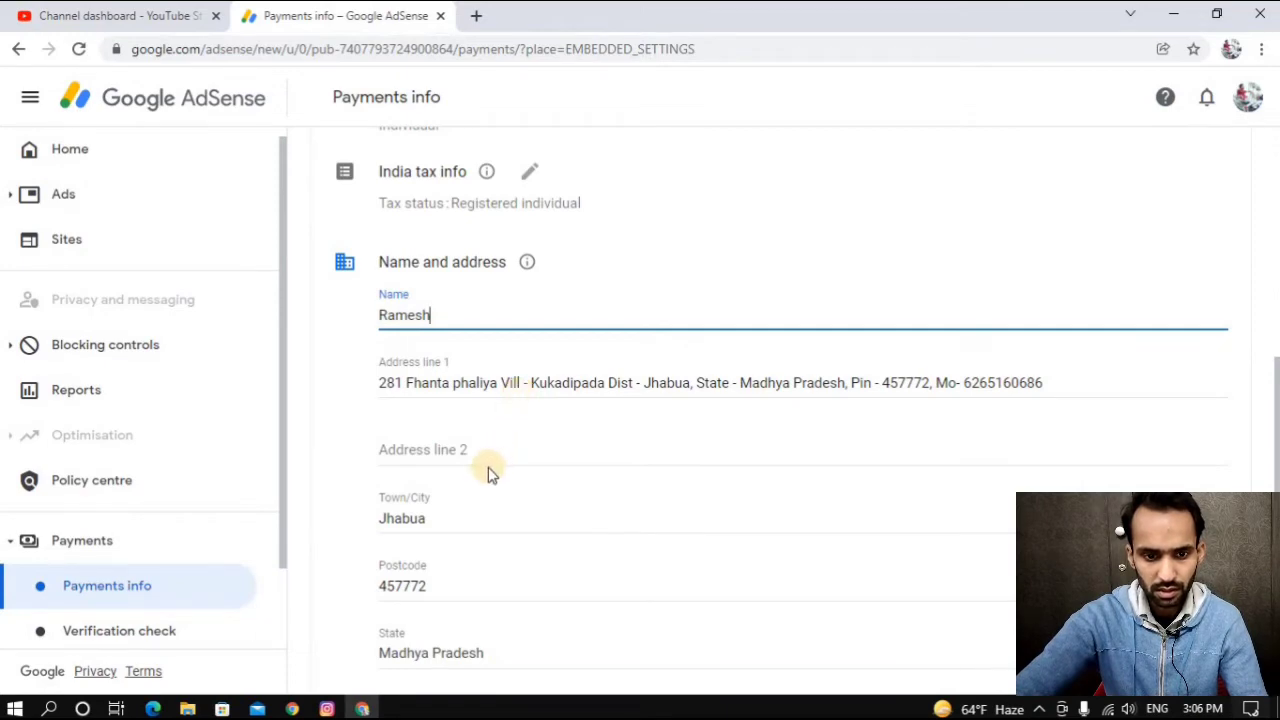
scroll(488, 474, "down", 2)
Open the payments user management page and expand the primary contact's entry to view their details and permissions
scroll(488, 476, "down", 3)
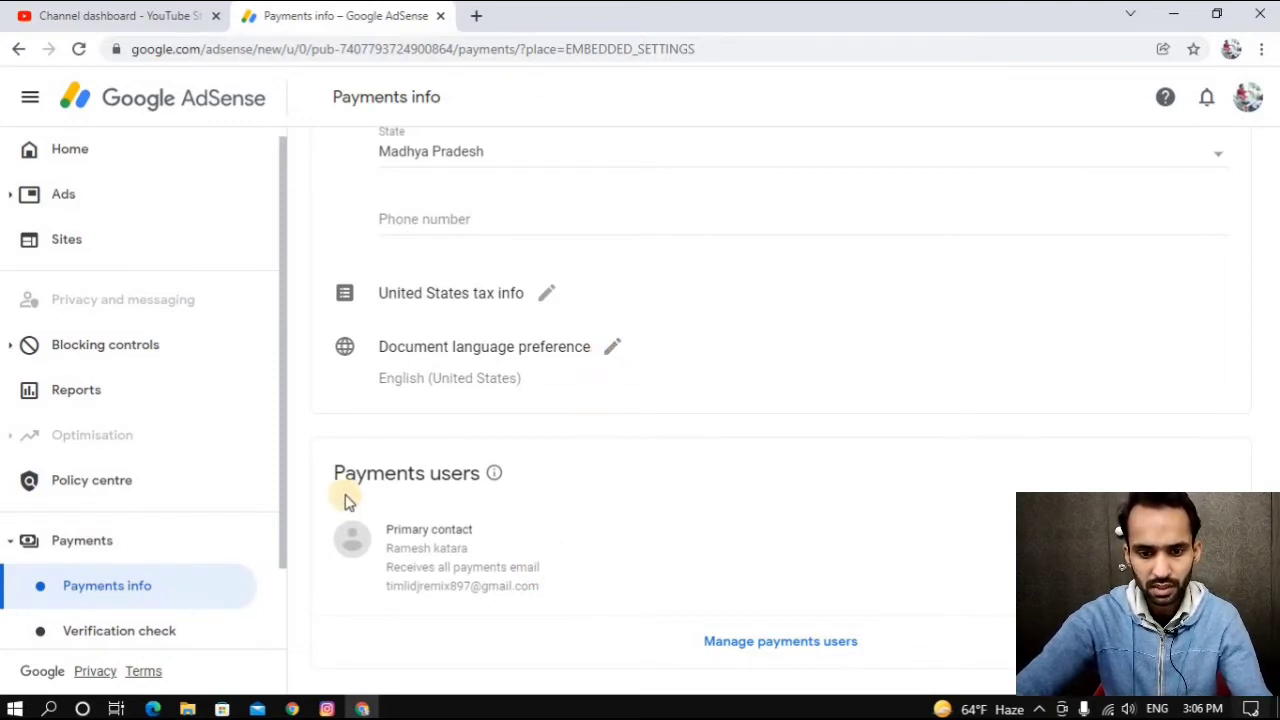
left_click(758, 645)
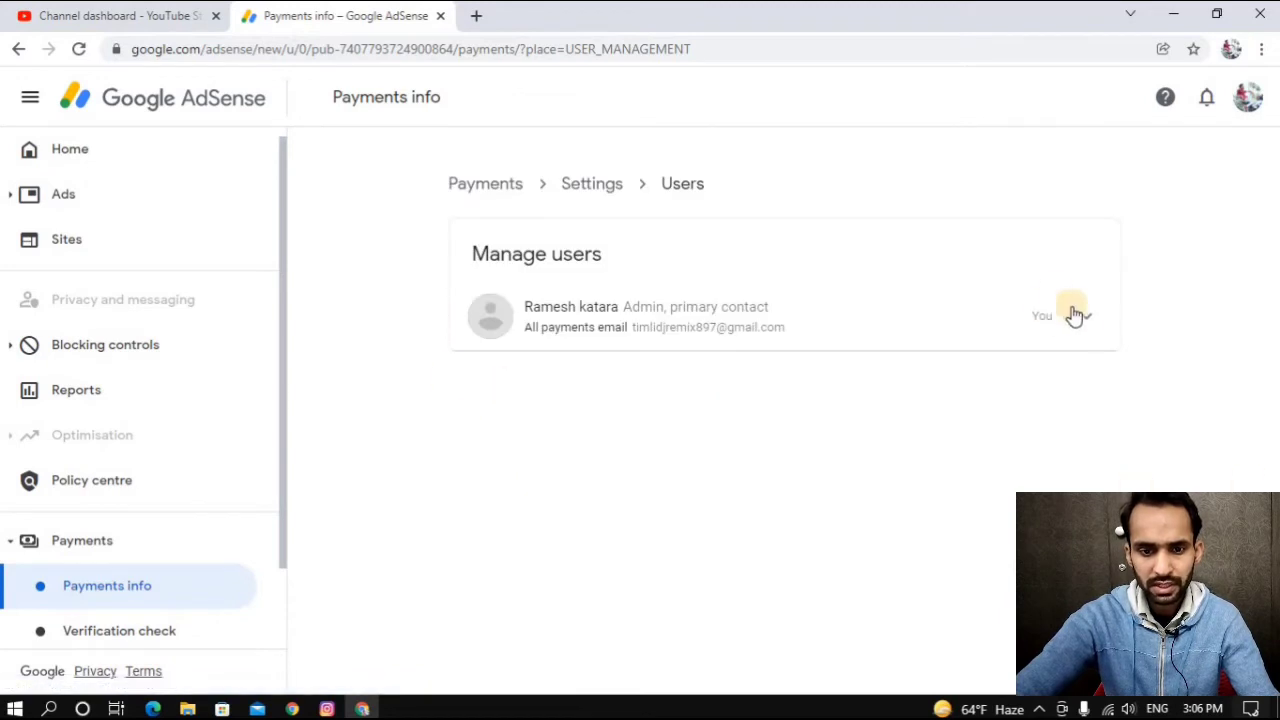
left_click(977, 352)
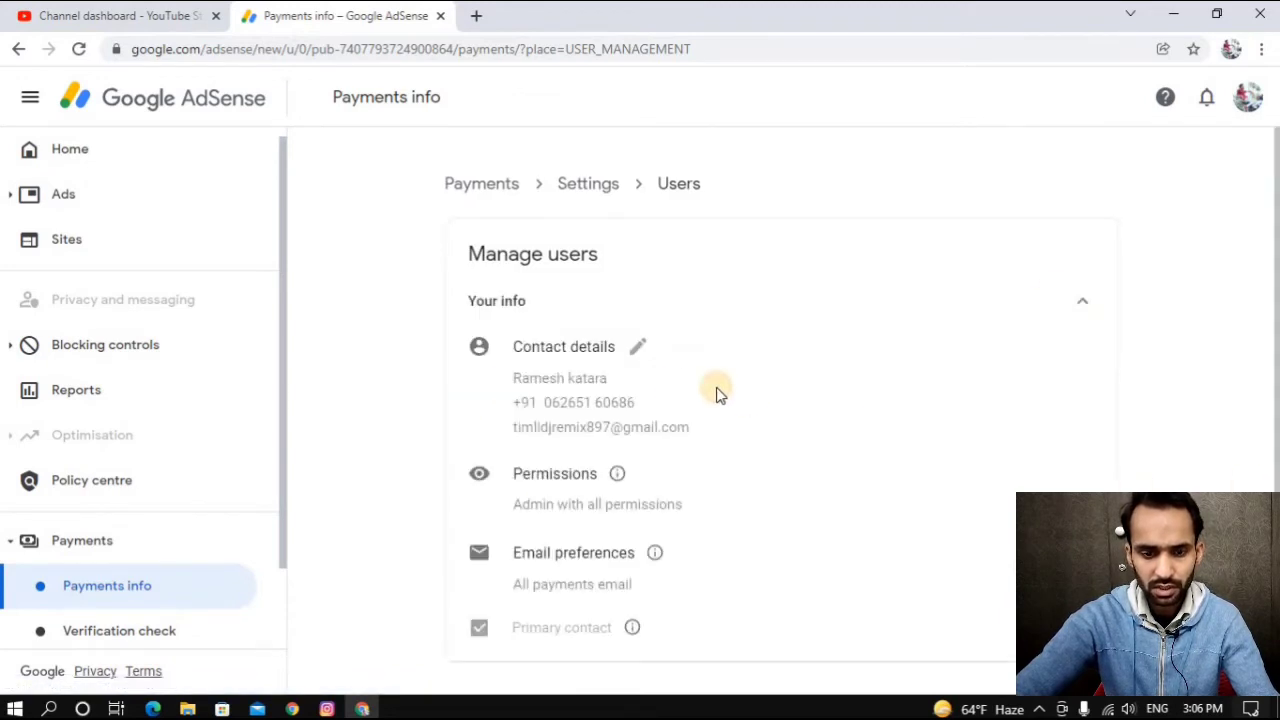
Reopen the primary contact's entry in the payments users and review its contact details, permissions and email preferences
left_click(641, 349)
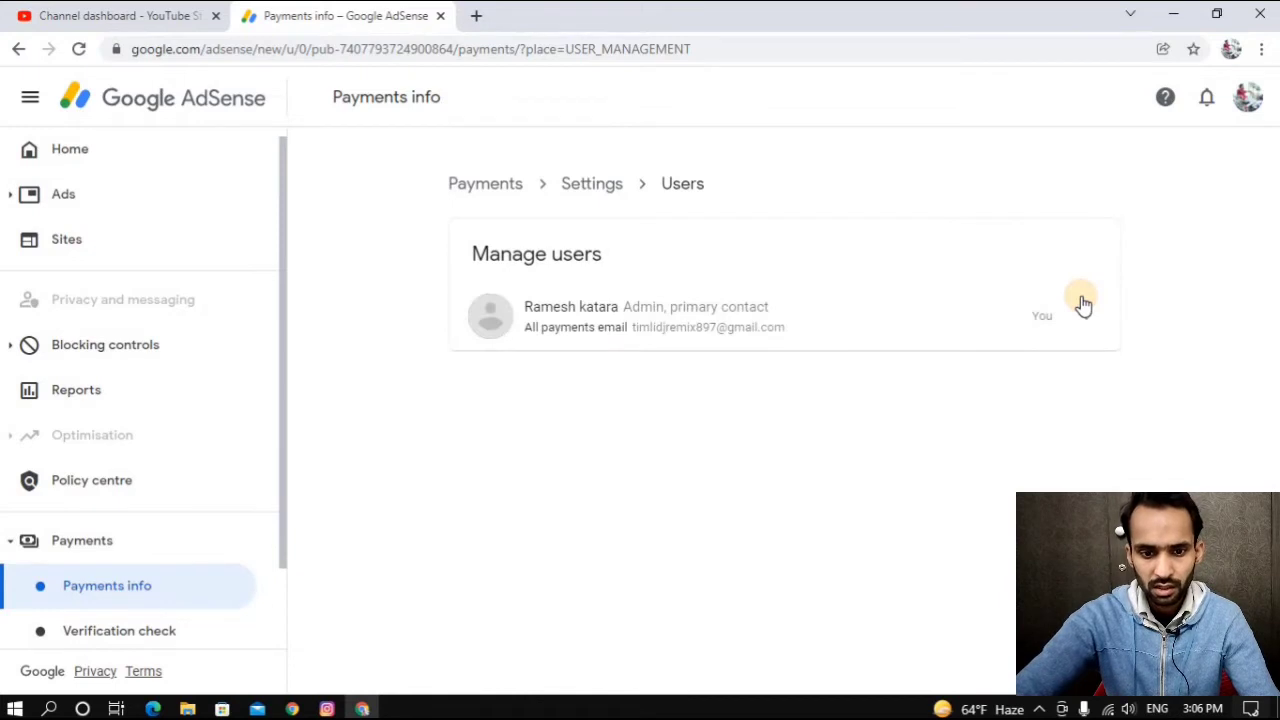
left_click(1081, 328)
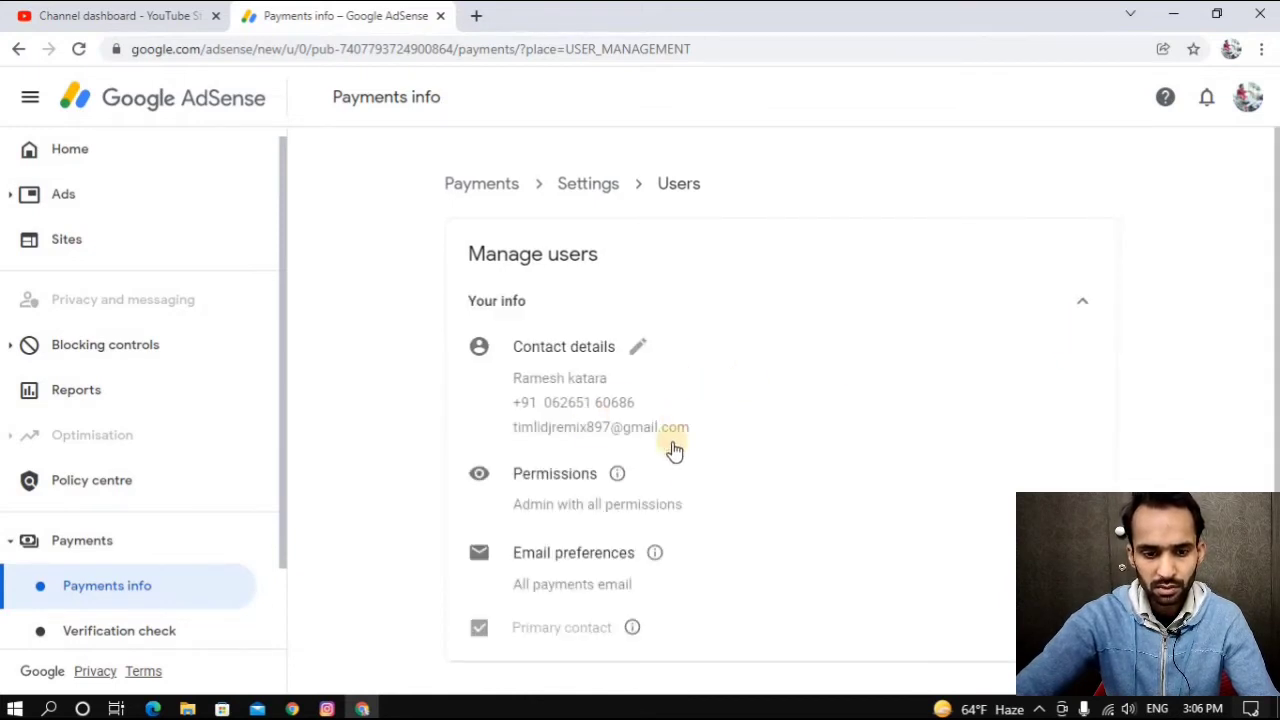
mouse_move(617, 474)
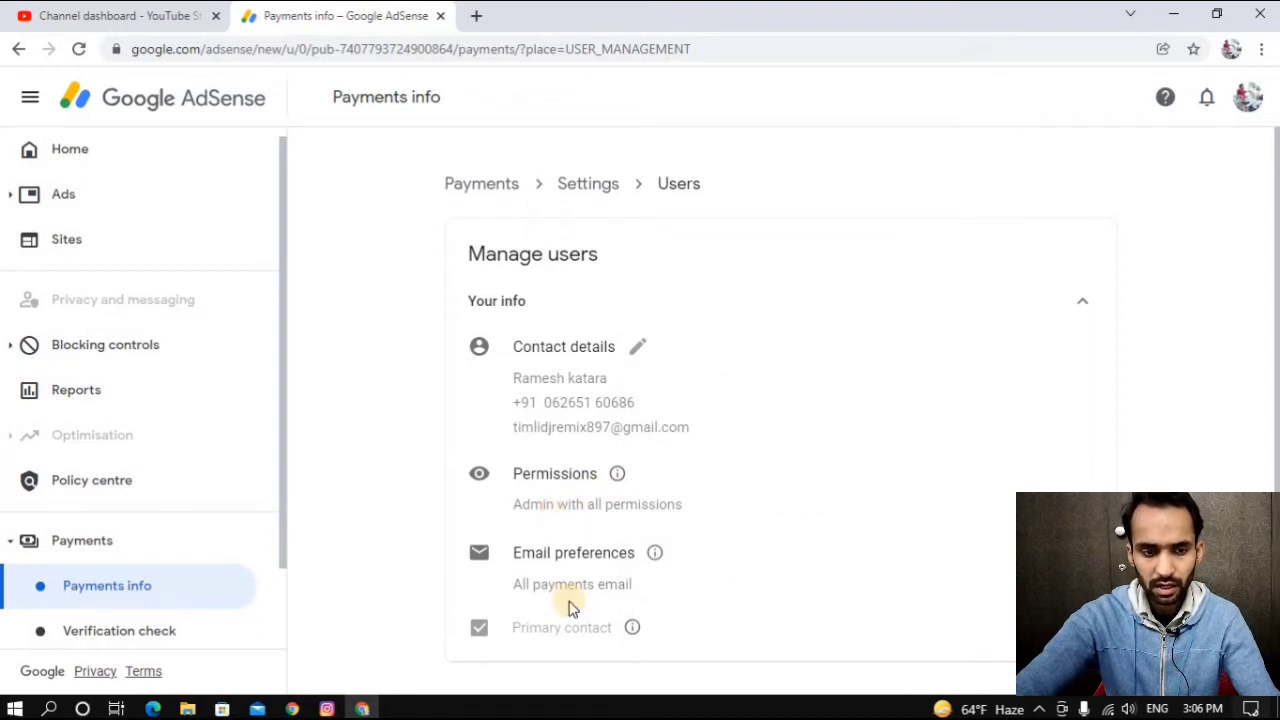
scroll(545, 608, "down", 1)
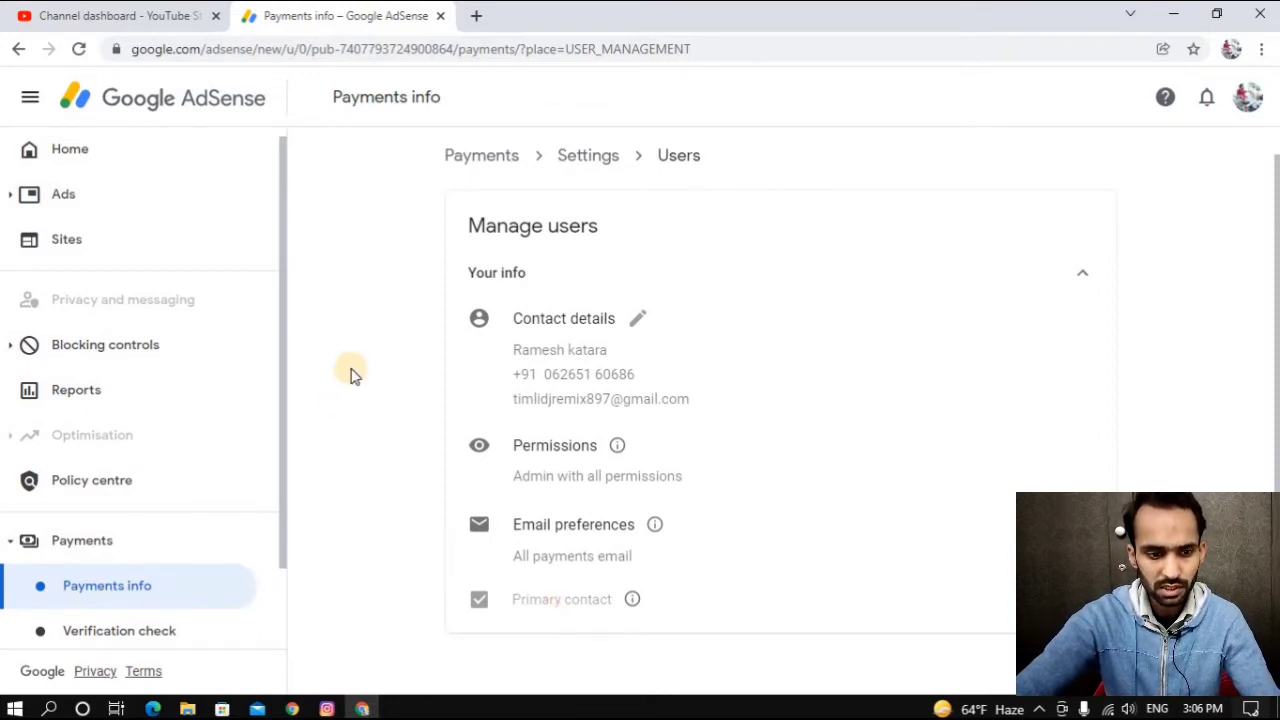
Open the payments verification check page and read its identity verification notice
scroll(215, 475, "down", 1)
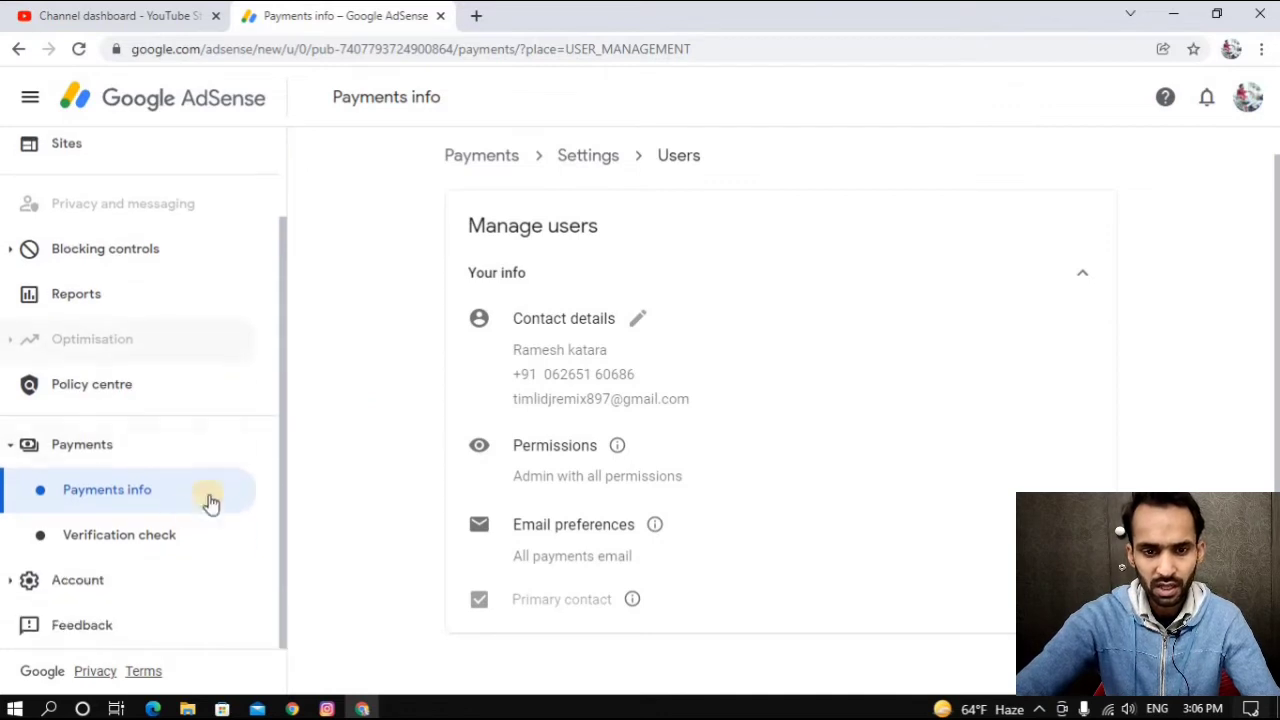
left_click(149, 535)
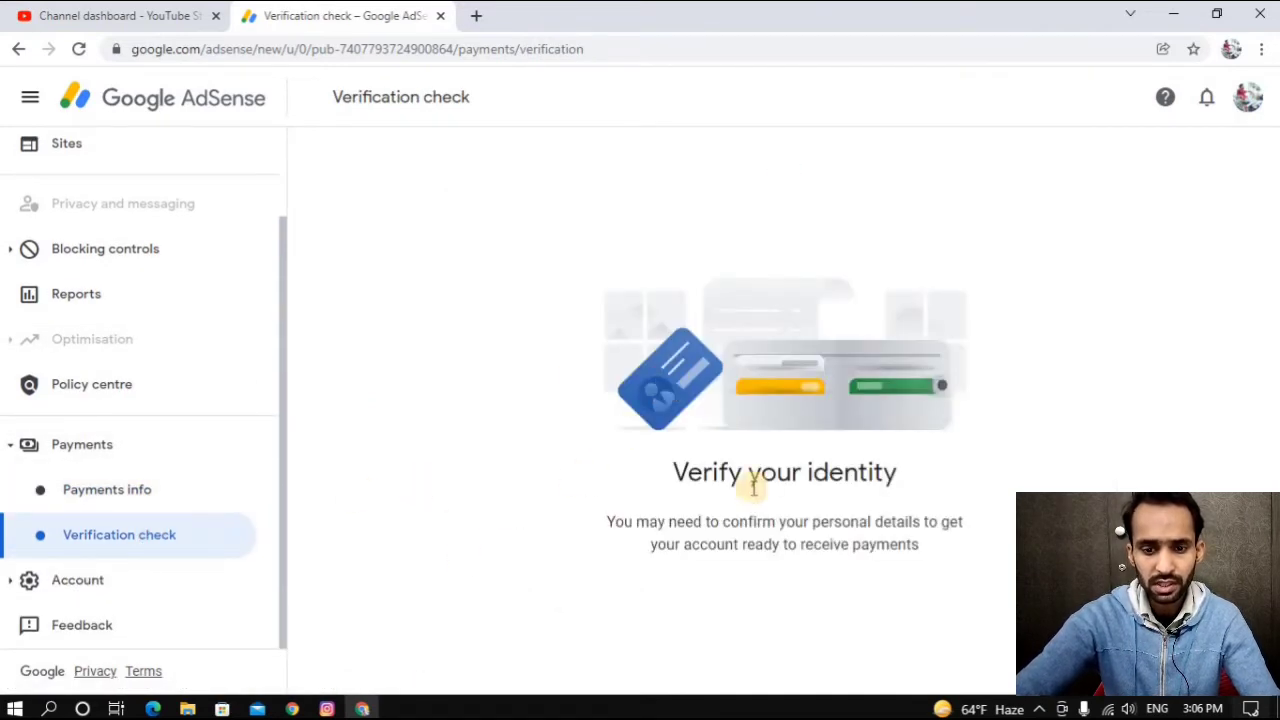
triple_click(586, 456)
left_click(461, 431)
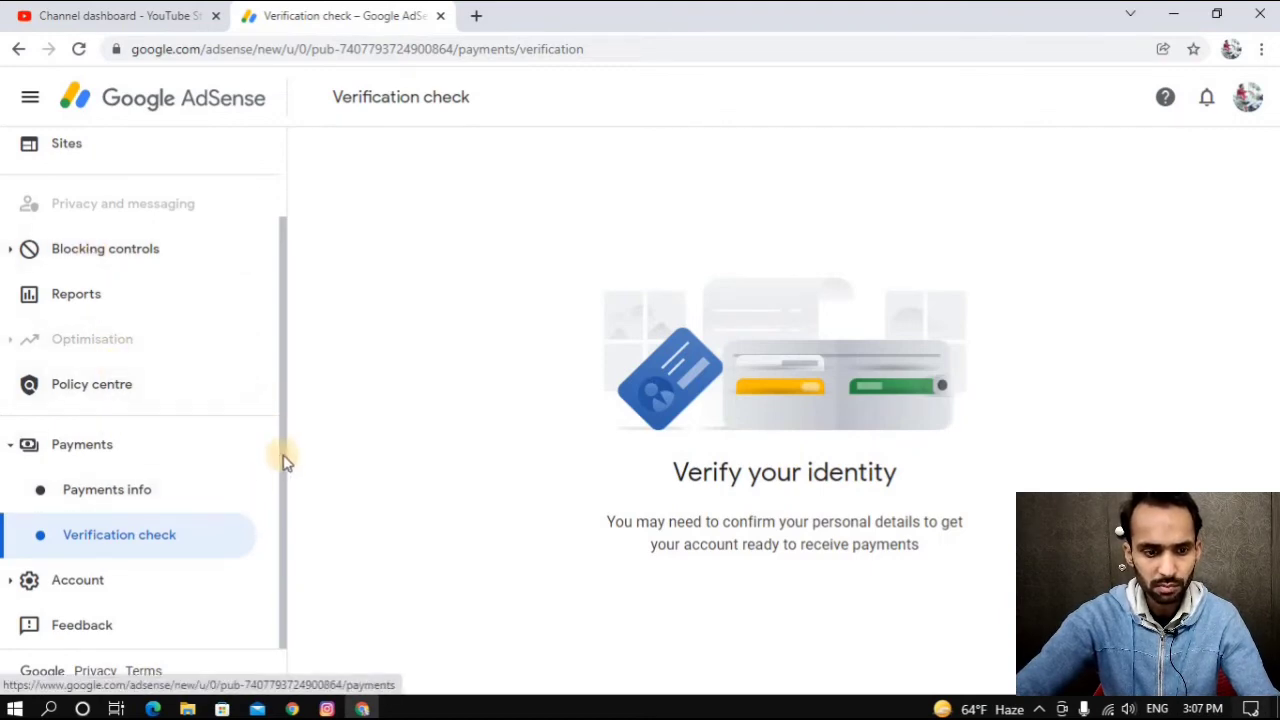
left_click_drag(286, 503, 160, 600)
left_click(357, 537)
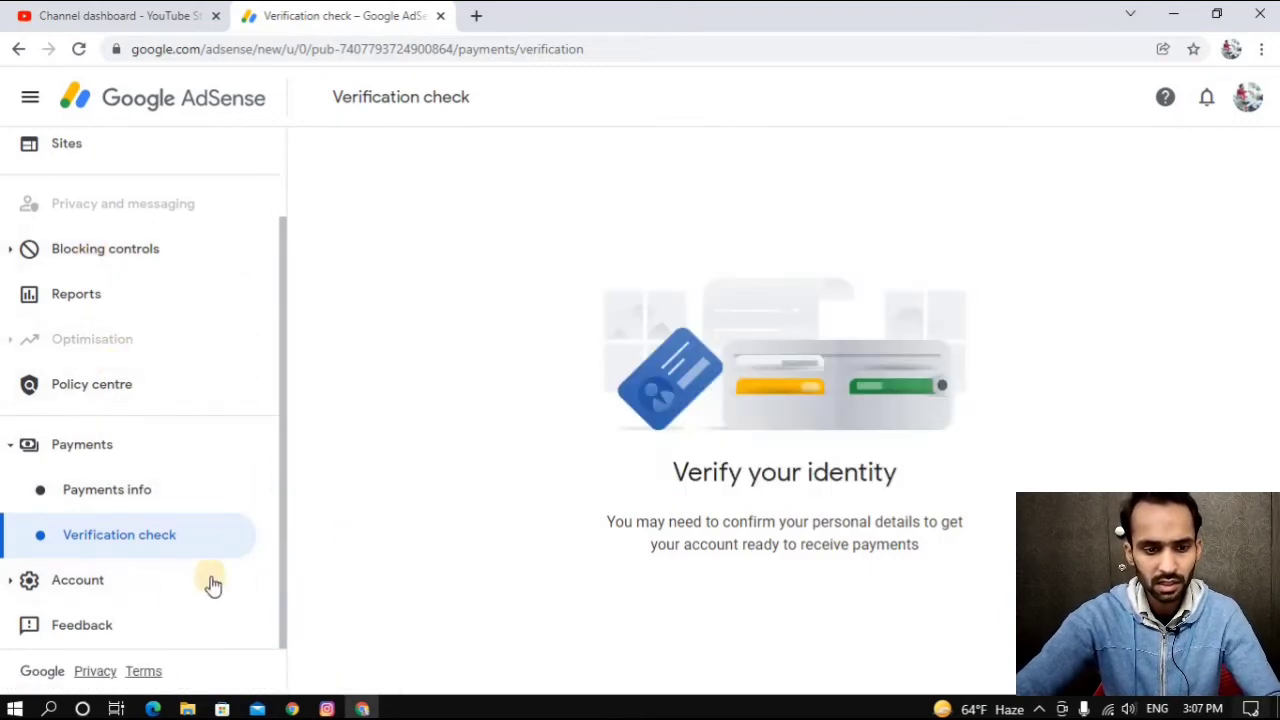
Open the account information settings and review the publisher ID, customer ID, time zone, seller visibility and account status
left_click(107, 584)
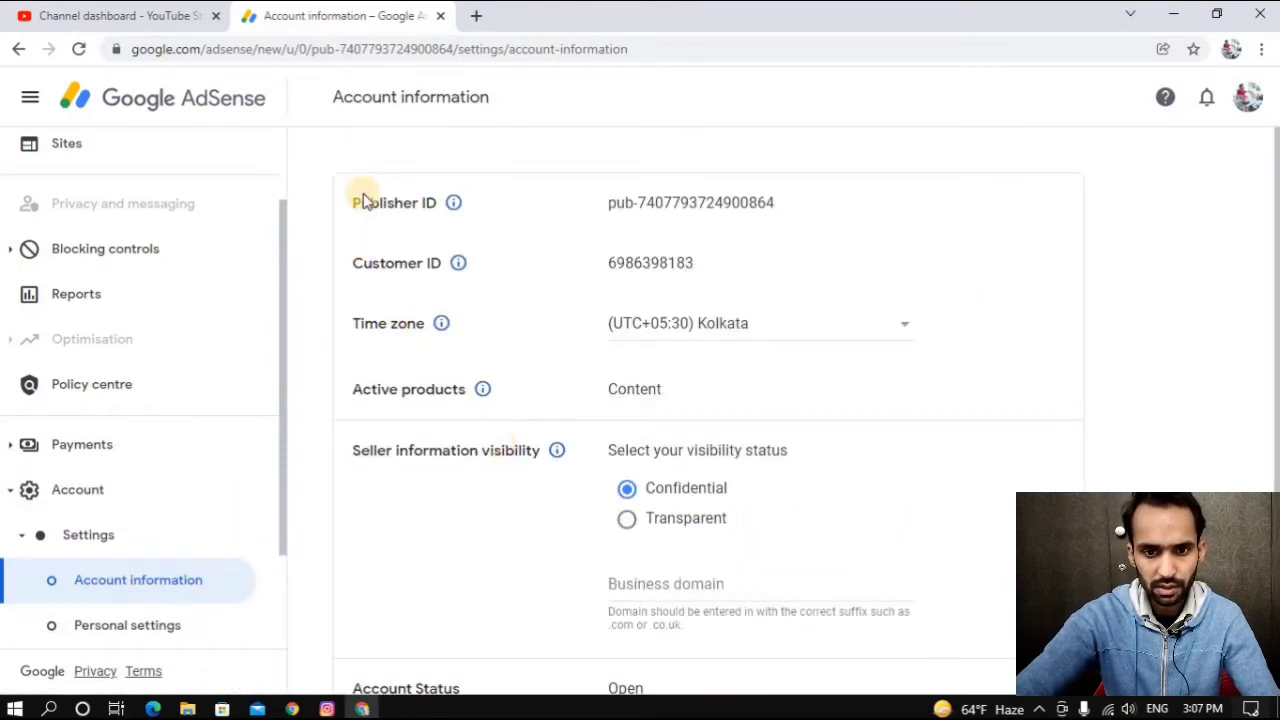
left_click_drag(348, 202, 767, 200)
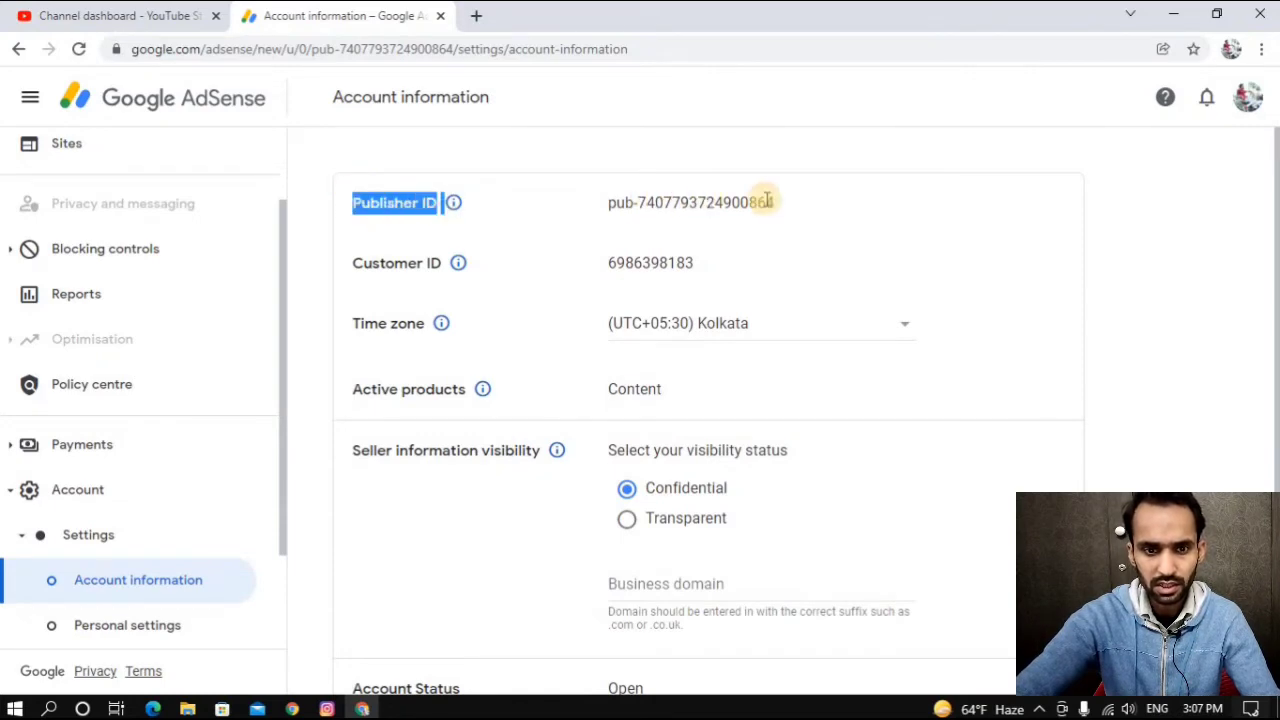
left_click(943, 147)
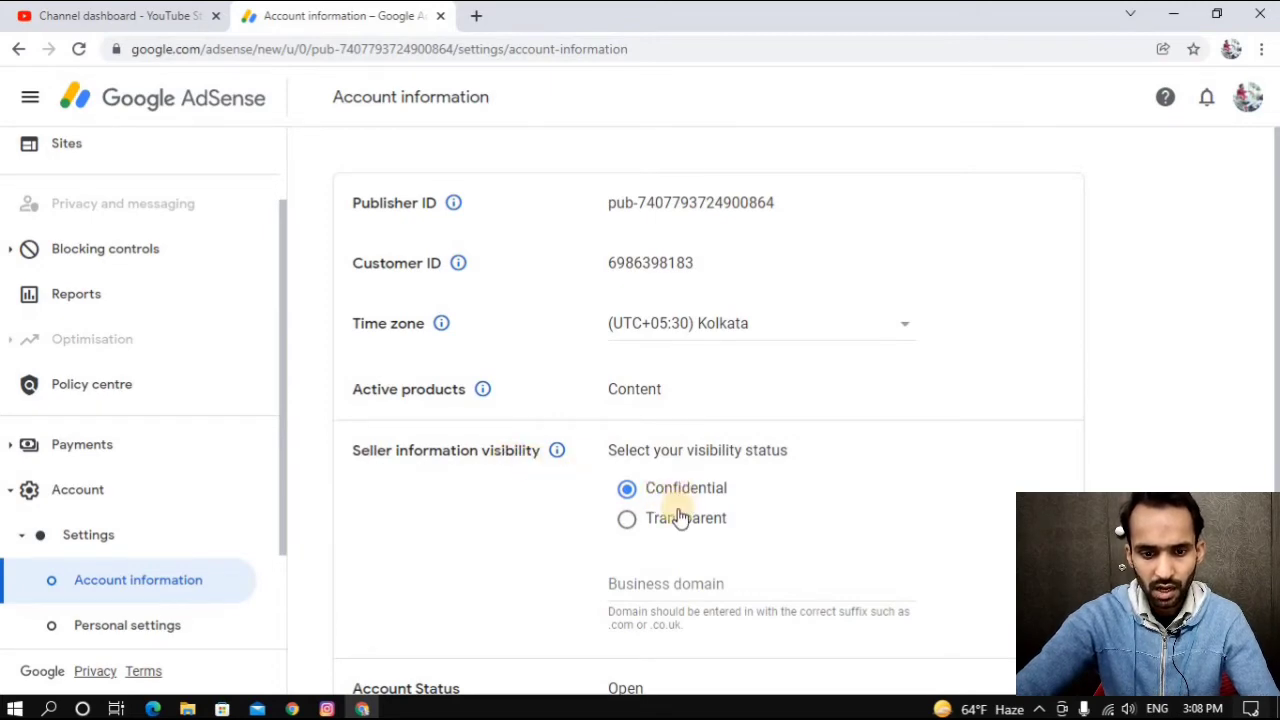
scroll(680, 518, "down", 1)
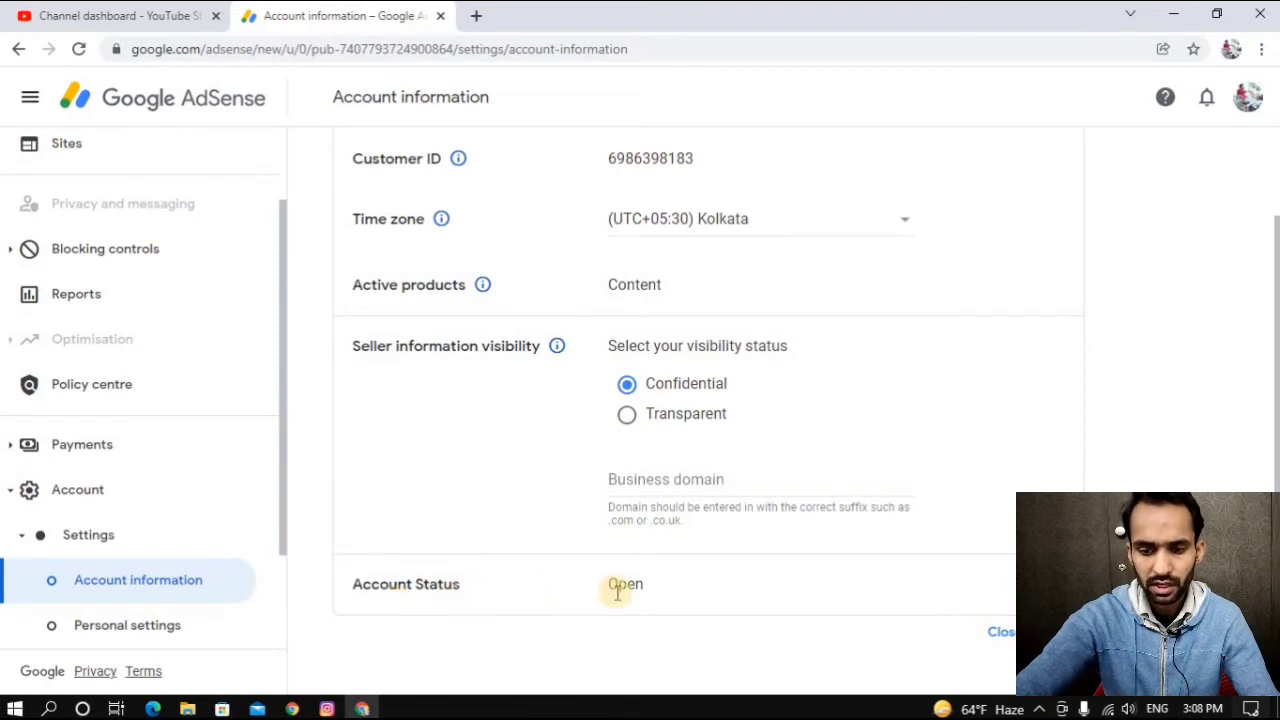
Fill in the account closure form, accepting the unpaid earnings and terms with Other as the reason, and cancel without closing the account
left_click(997, 633)
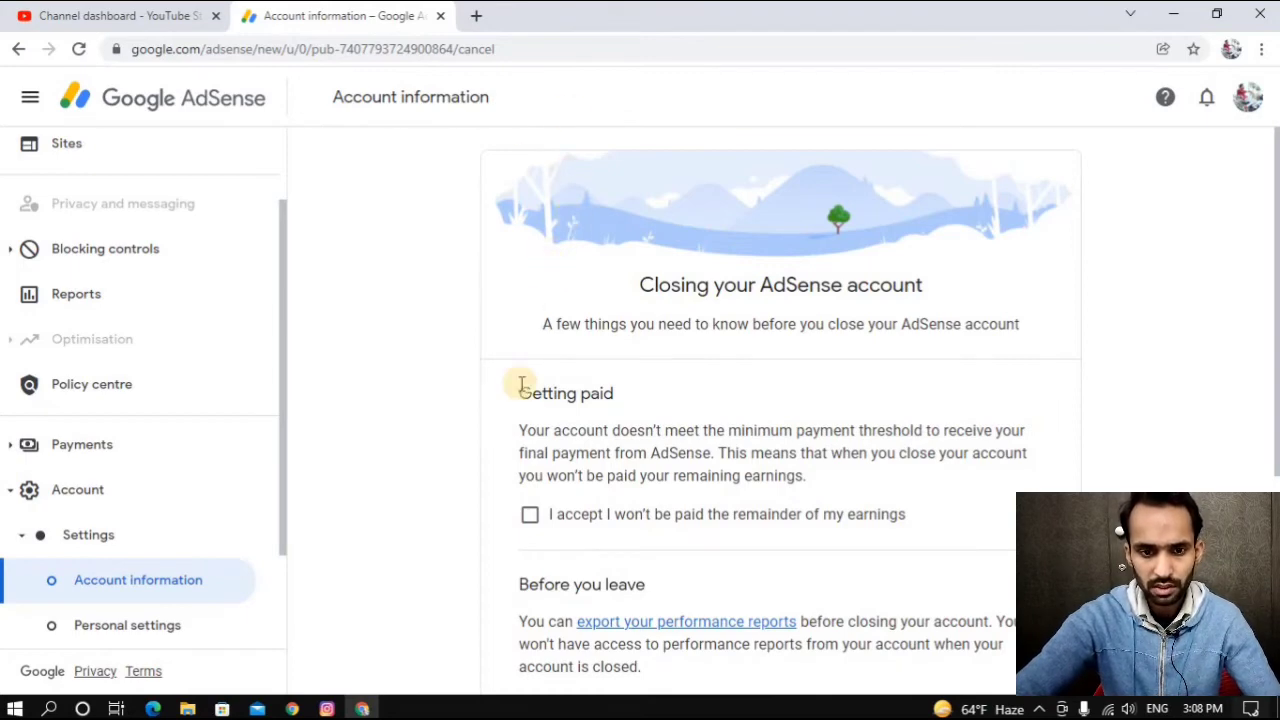
scroll(519, 388, "down", 3)
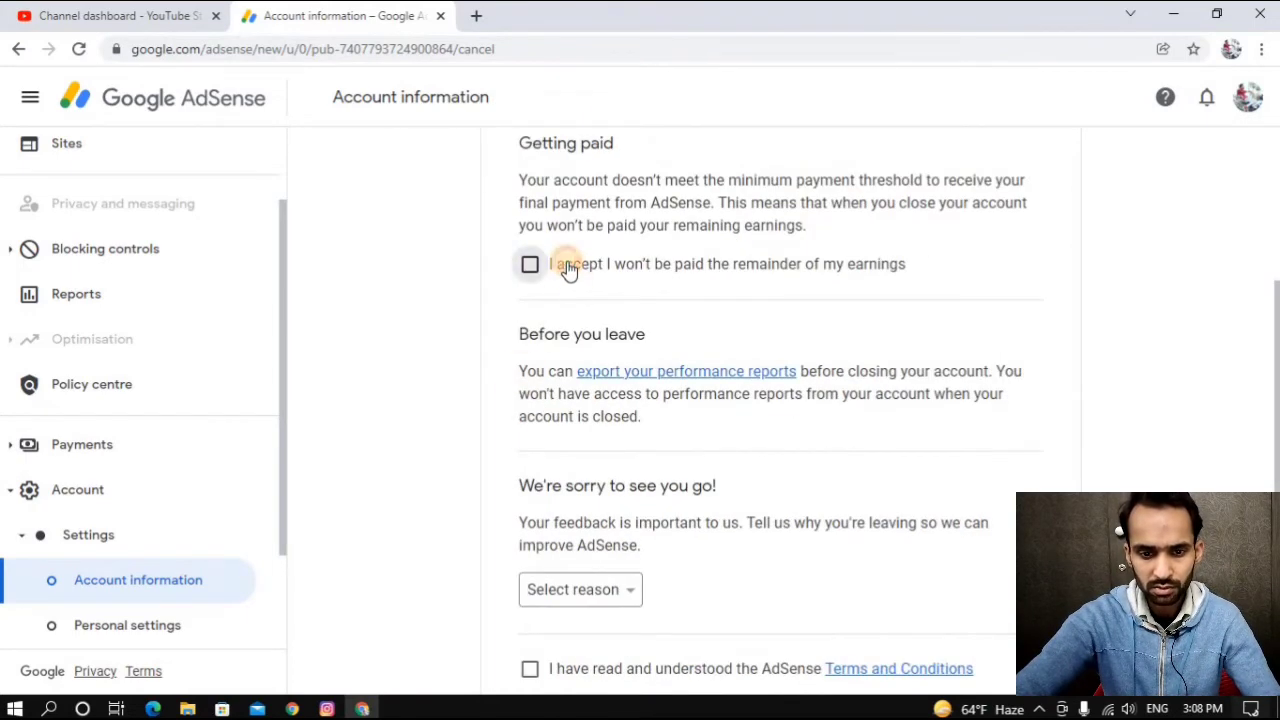
left_click(561, 264)
scroll(578, 320, "down", 1)
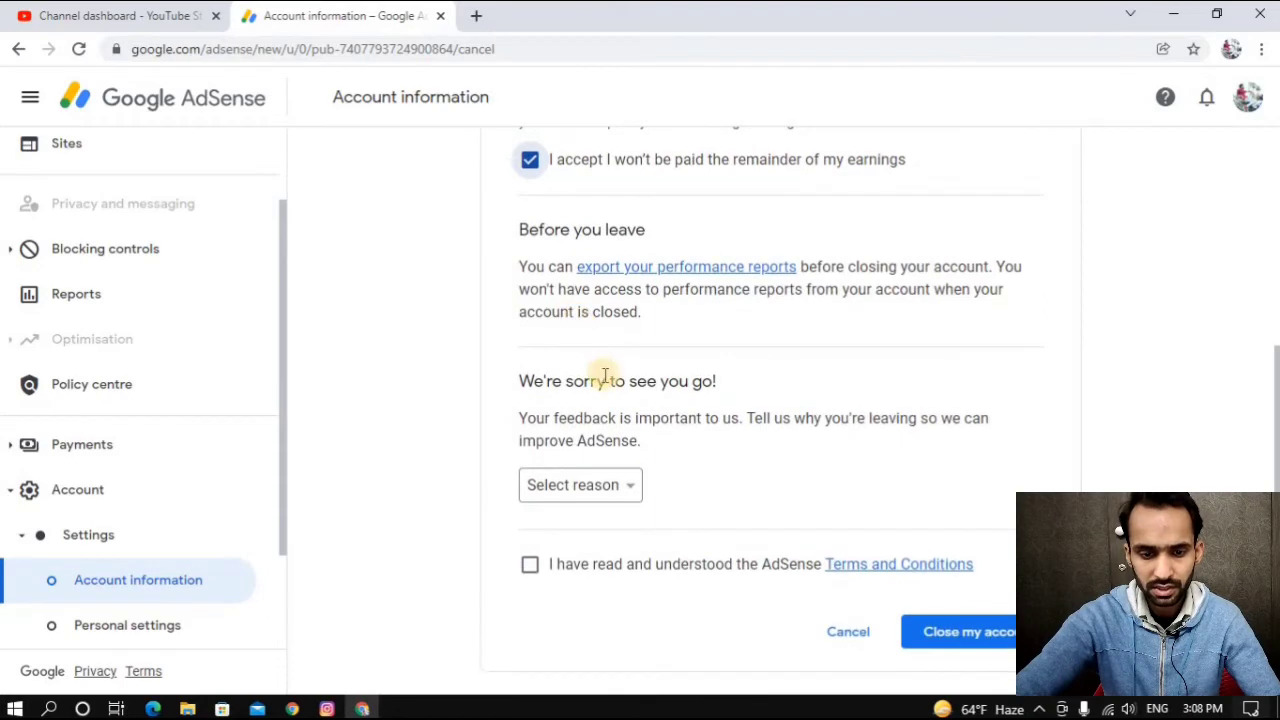
left_click(634, 489)
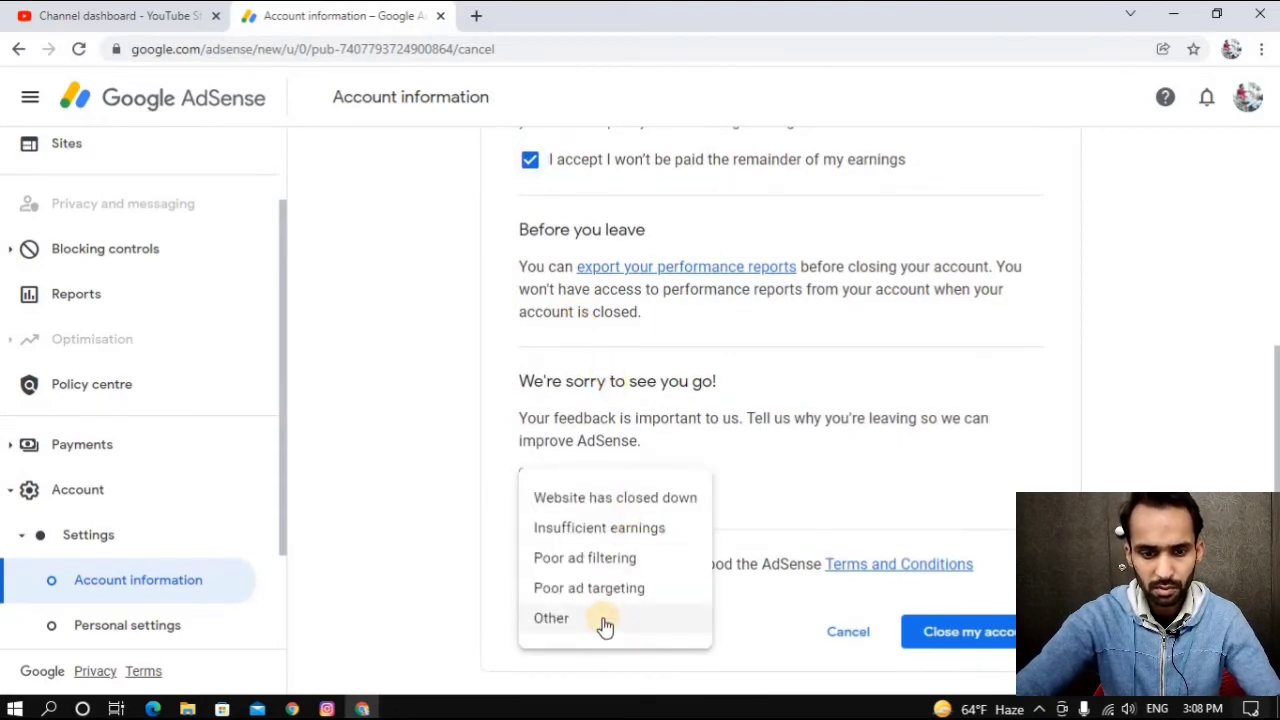
left_click(605, 622)
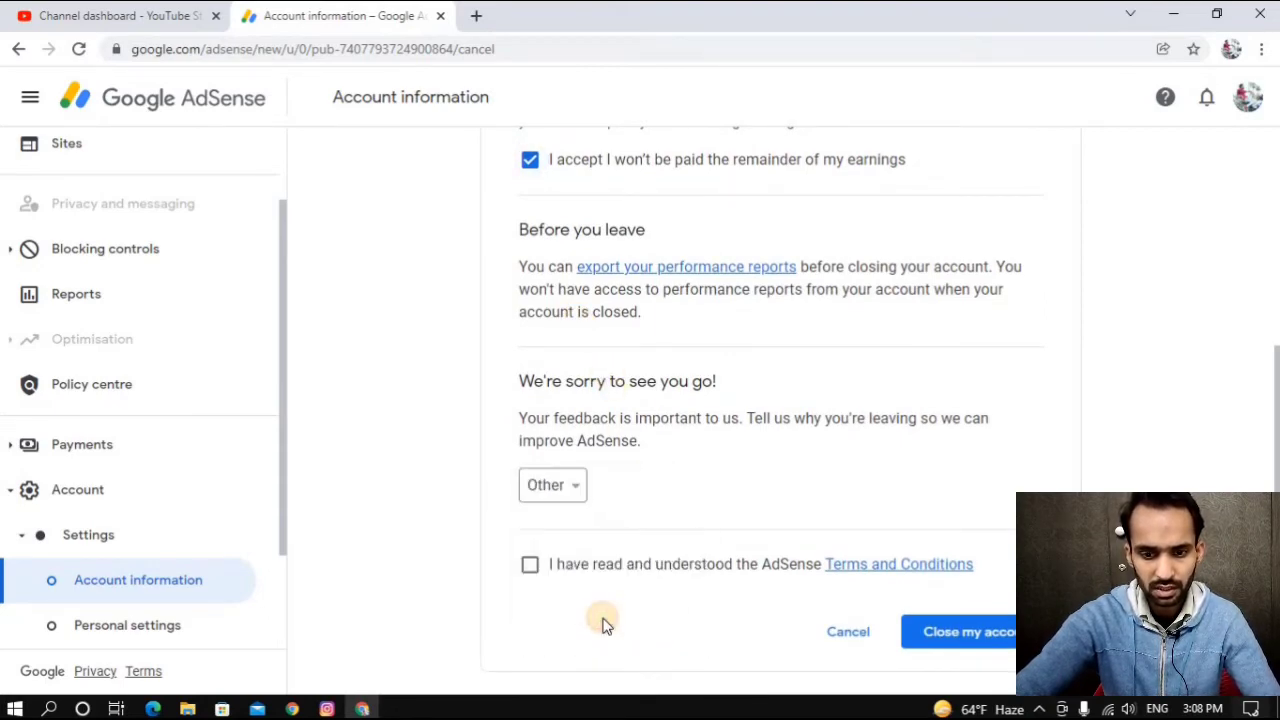
left_click(573, 568)
left_click(966, 630)
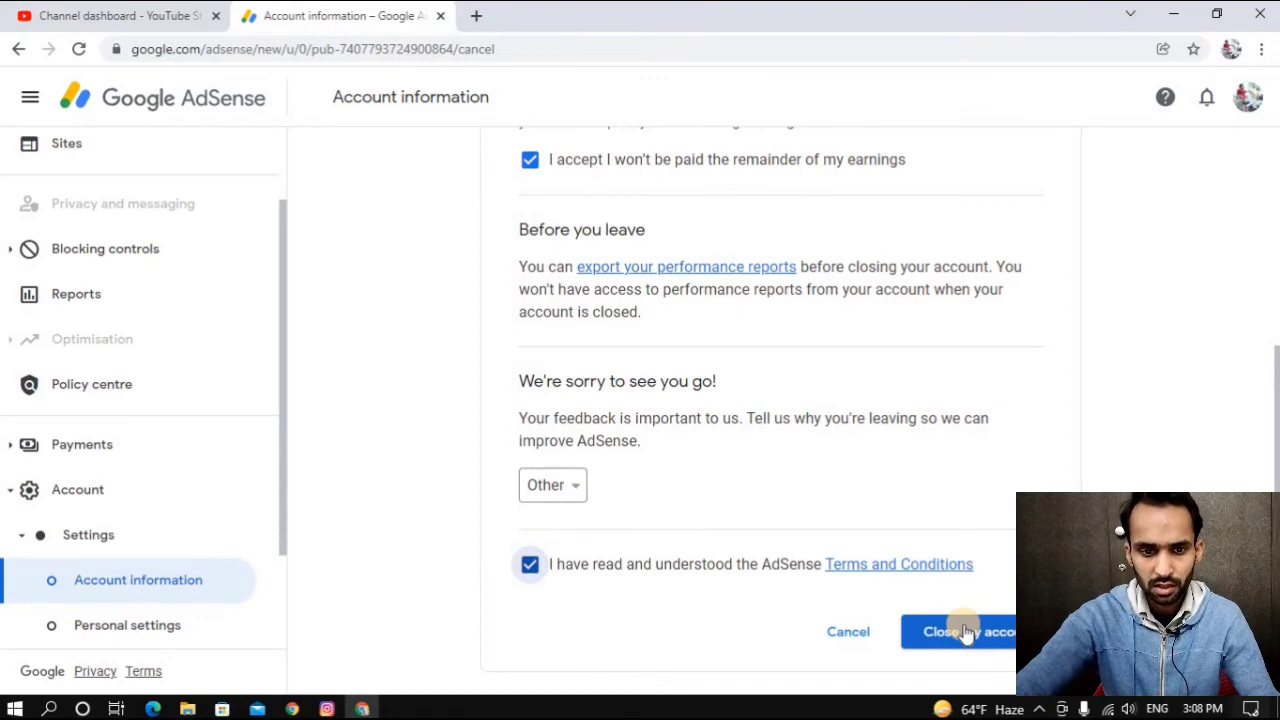
left_click(859, 637)
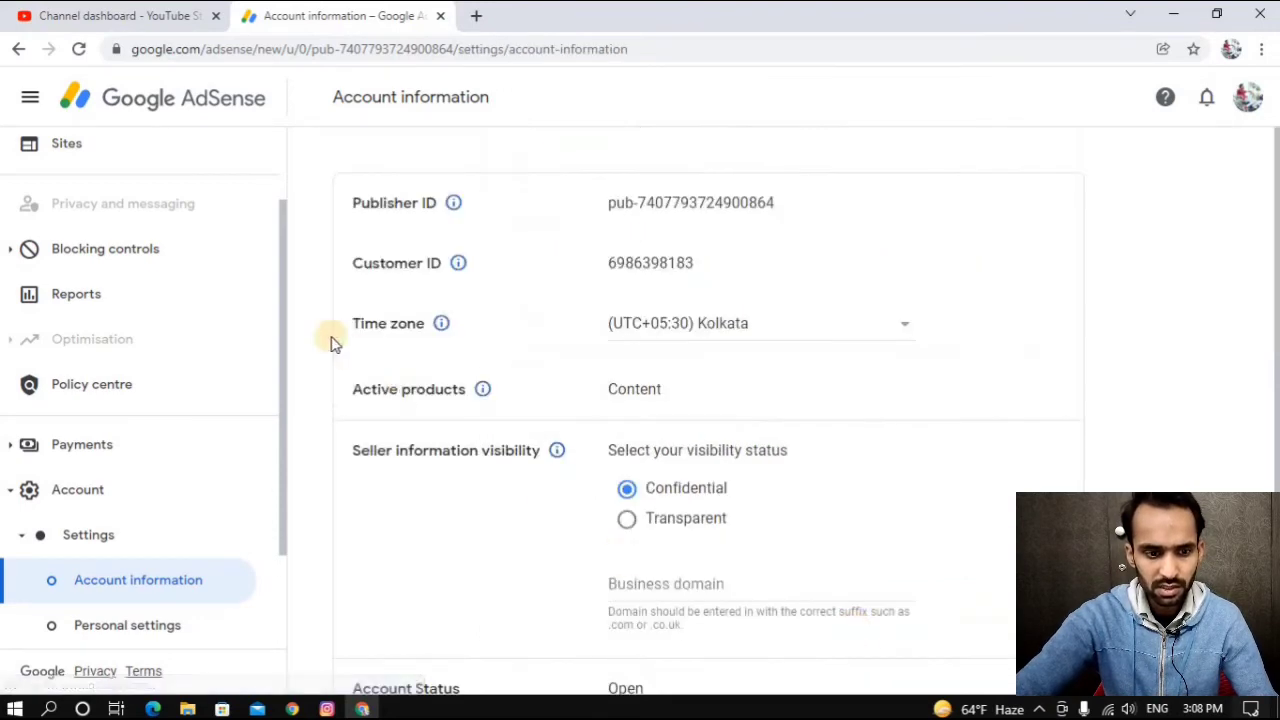
Open the personal settings and review the login email, contact details, email preferences and display language
scroll(200, 440, "down", 2)
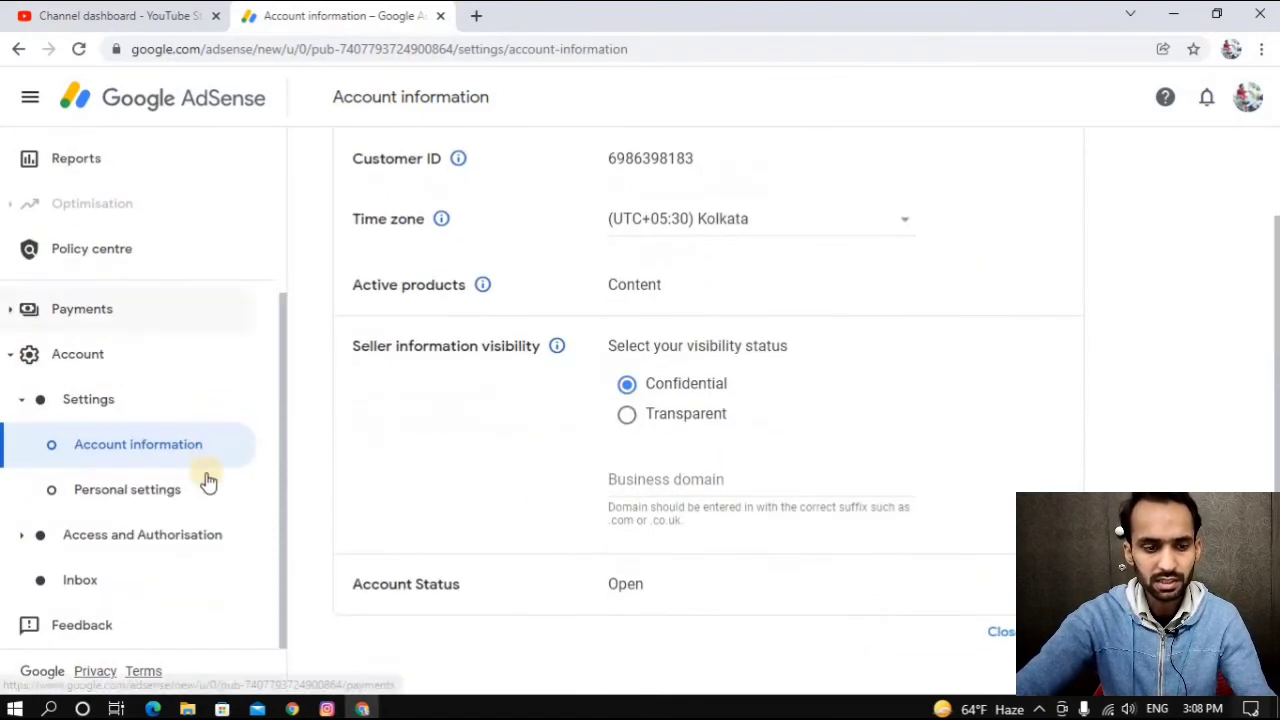
left_click(125, 495)
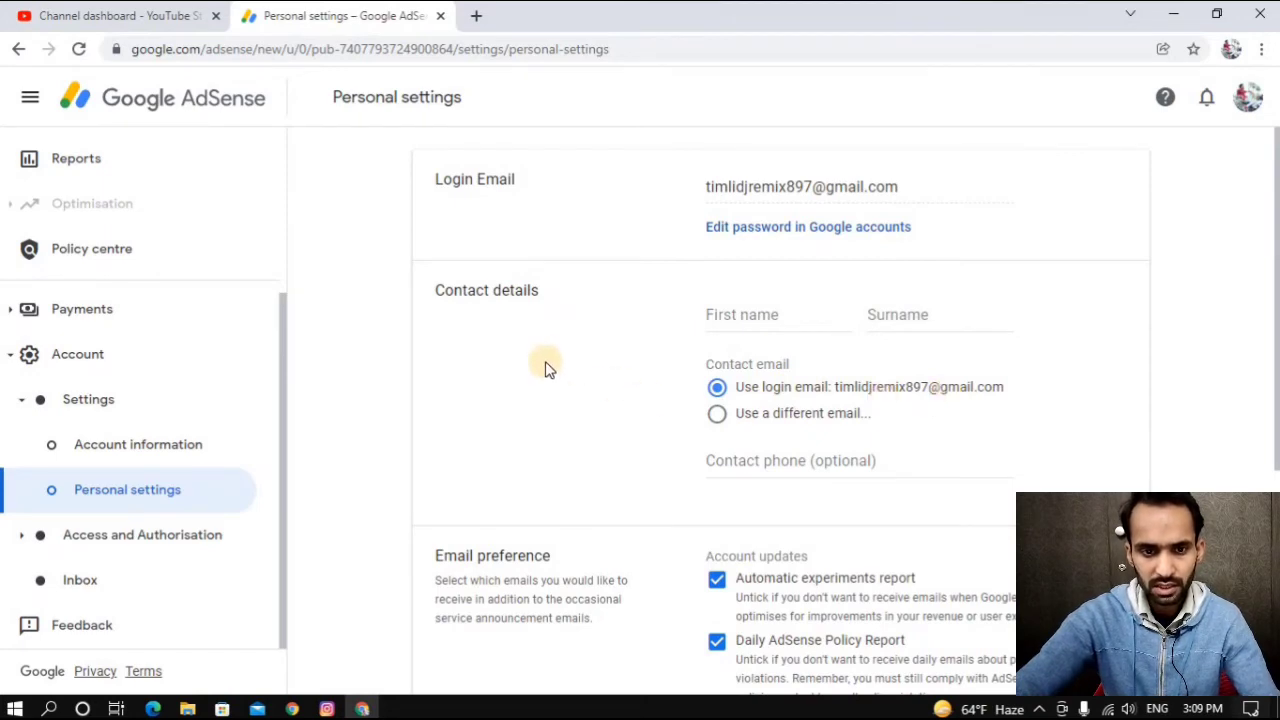
scroll(541, 375, "down", 4)
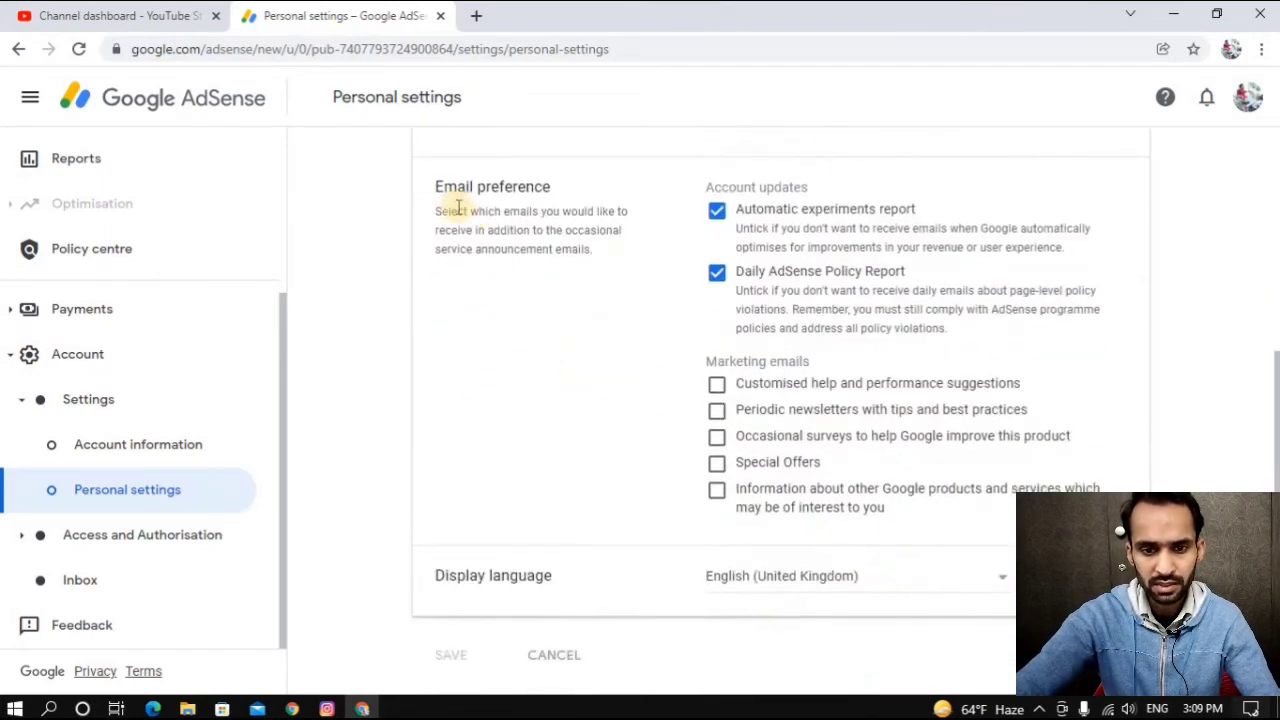
left_click_drag(437, 183, 571, 206)
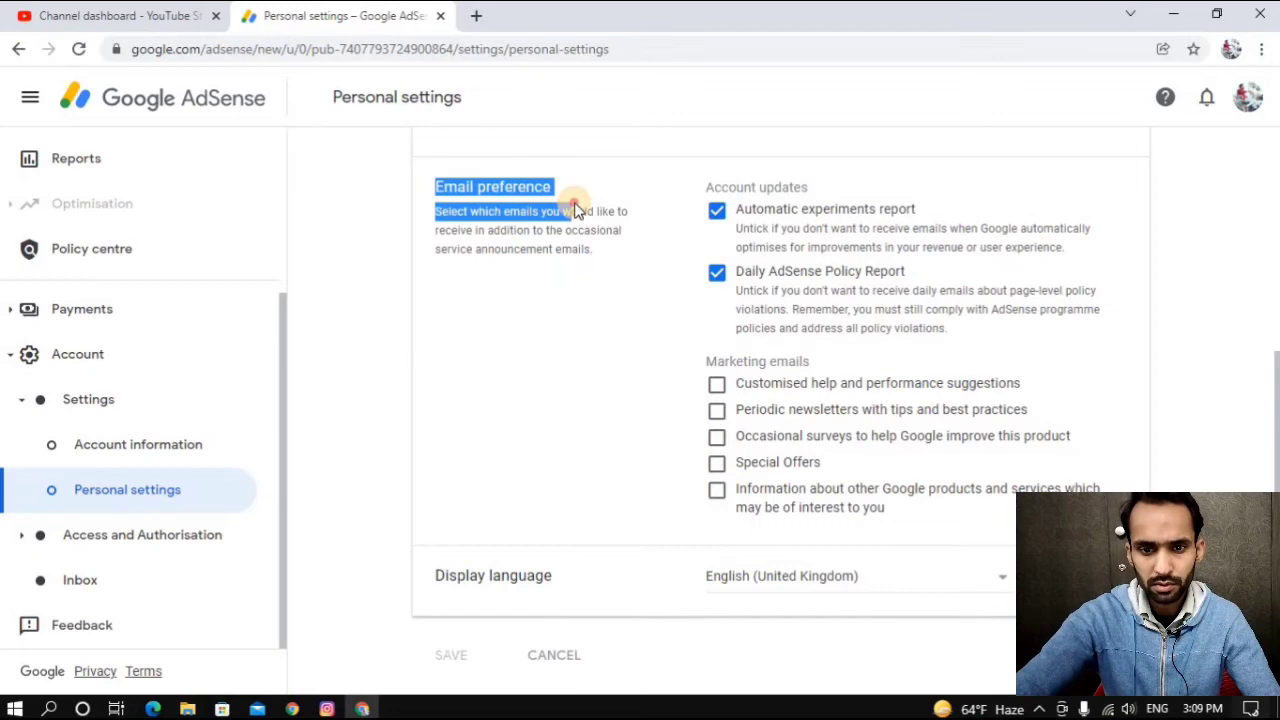
left_click(574, 306)
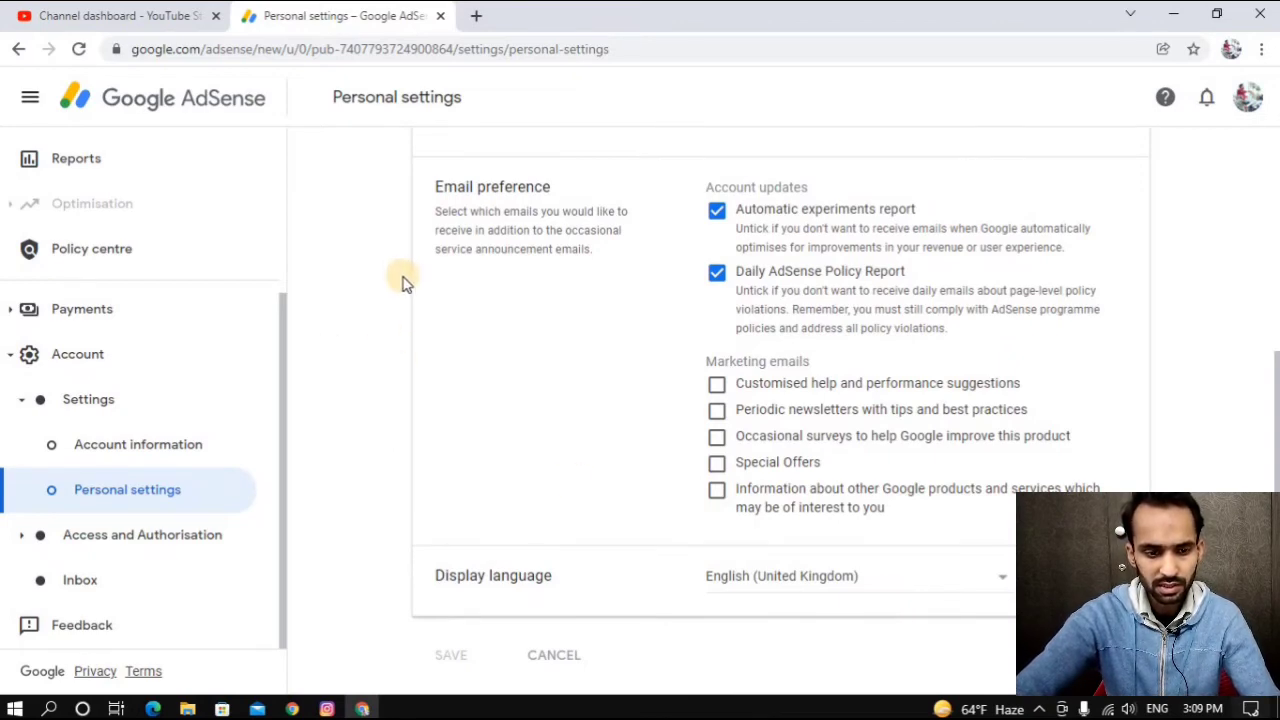
Open user management under Access and Authorisation and review the list of users with access to the AdSense account
left_click(130, 537)
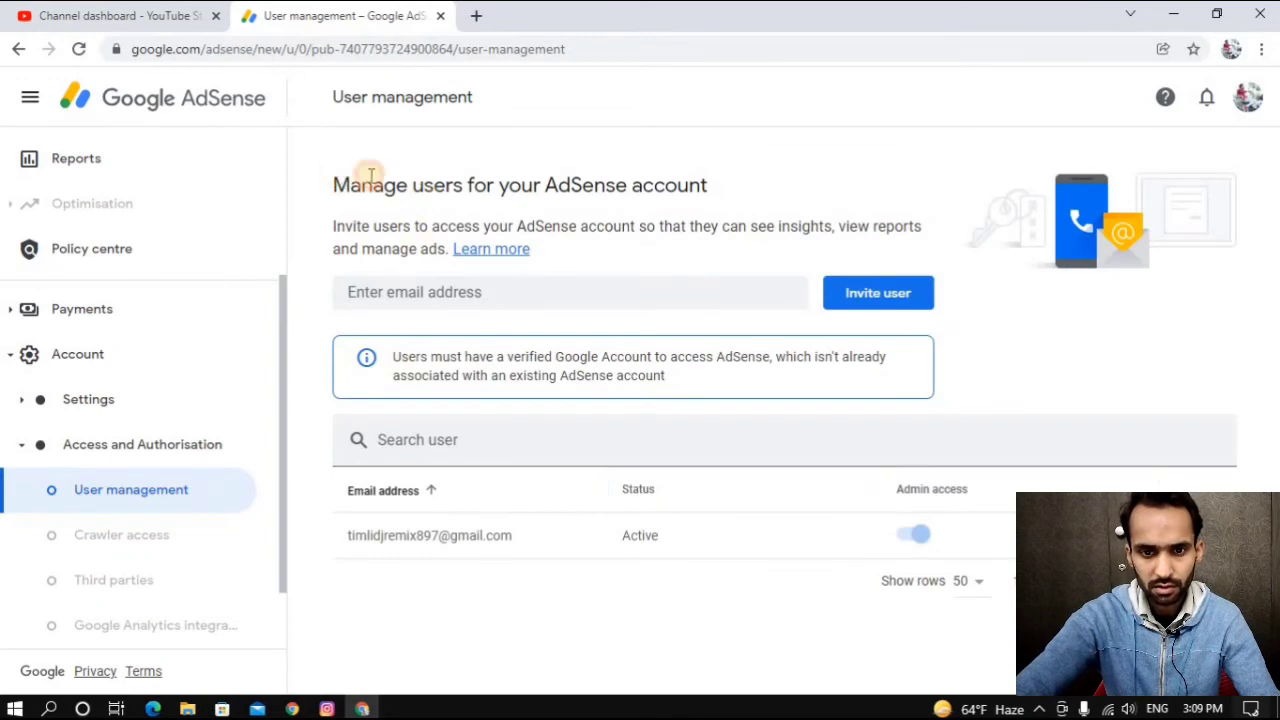
left_click_drag(370, 176, 723, 157)
left_click(725, 162)
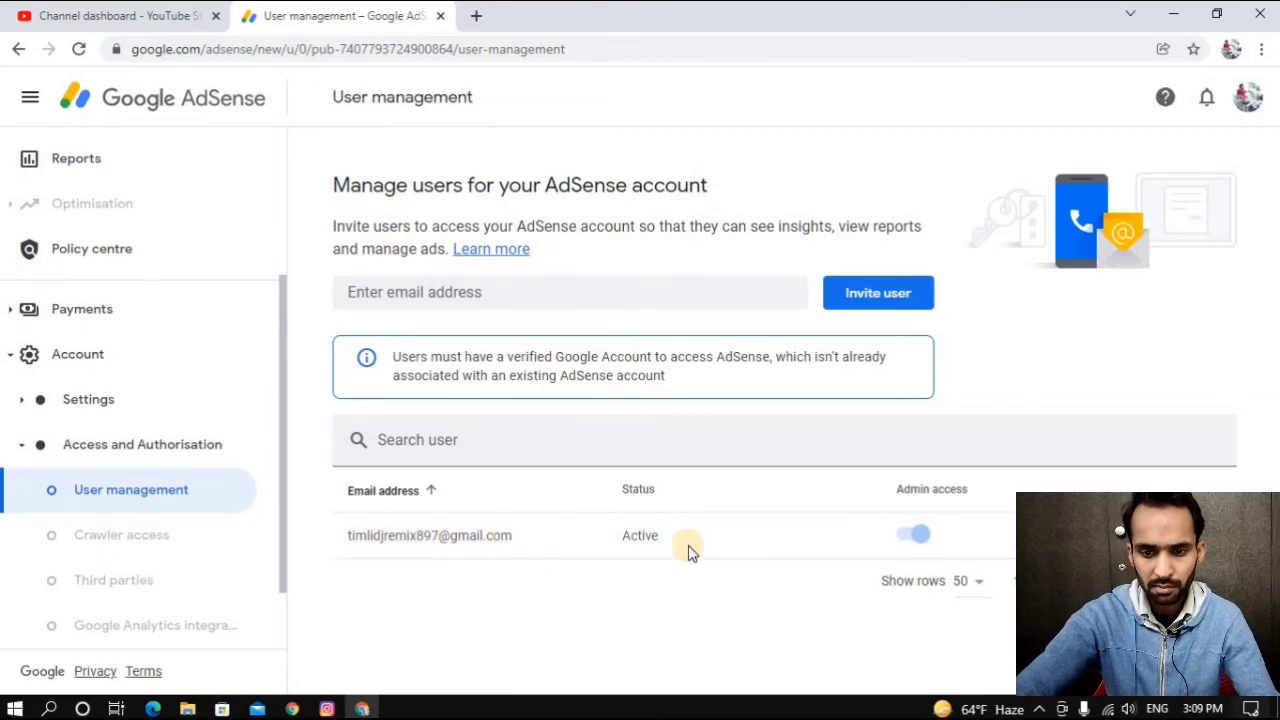
left_click(924, 512)
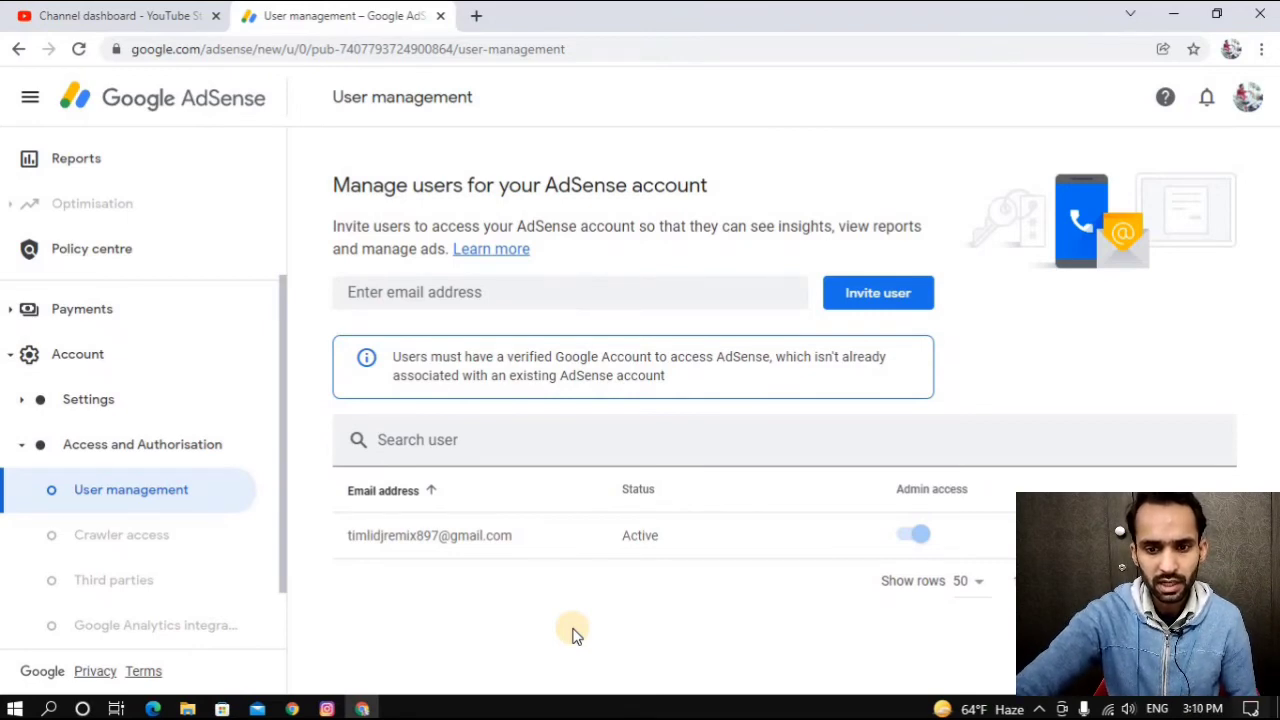
Examine the user invitation field, the existing user's admin access and the other authorisation entries, and return to the home page
left_click(434, 290)
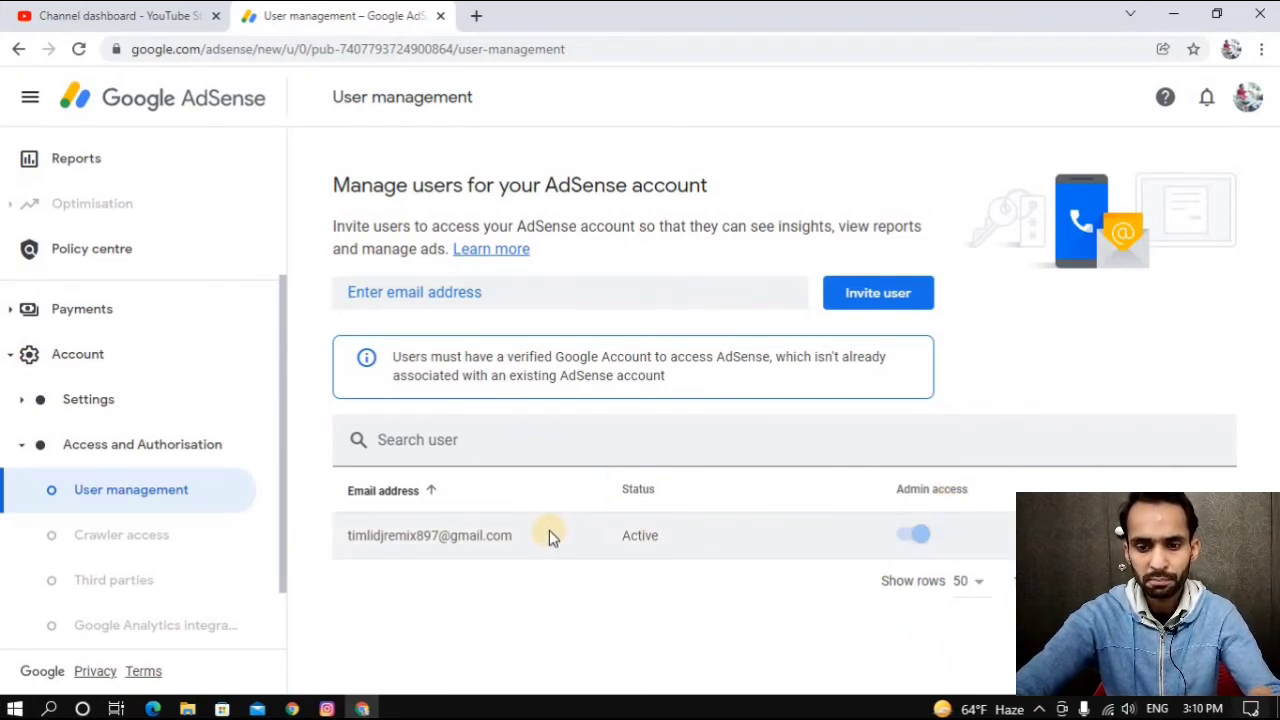
left_click(920, 535)
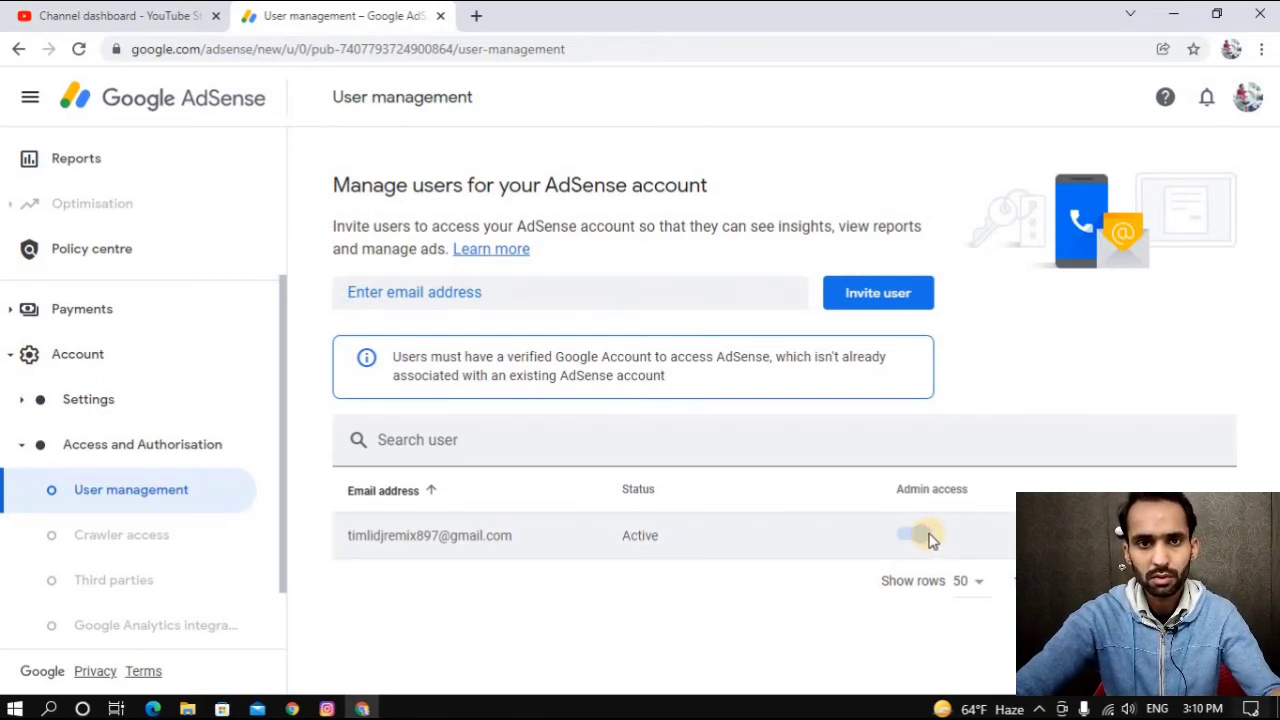
left_click(920, 535)
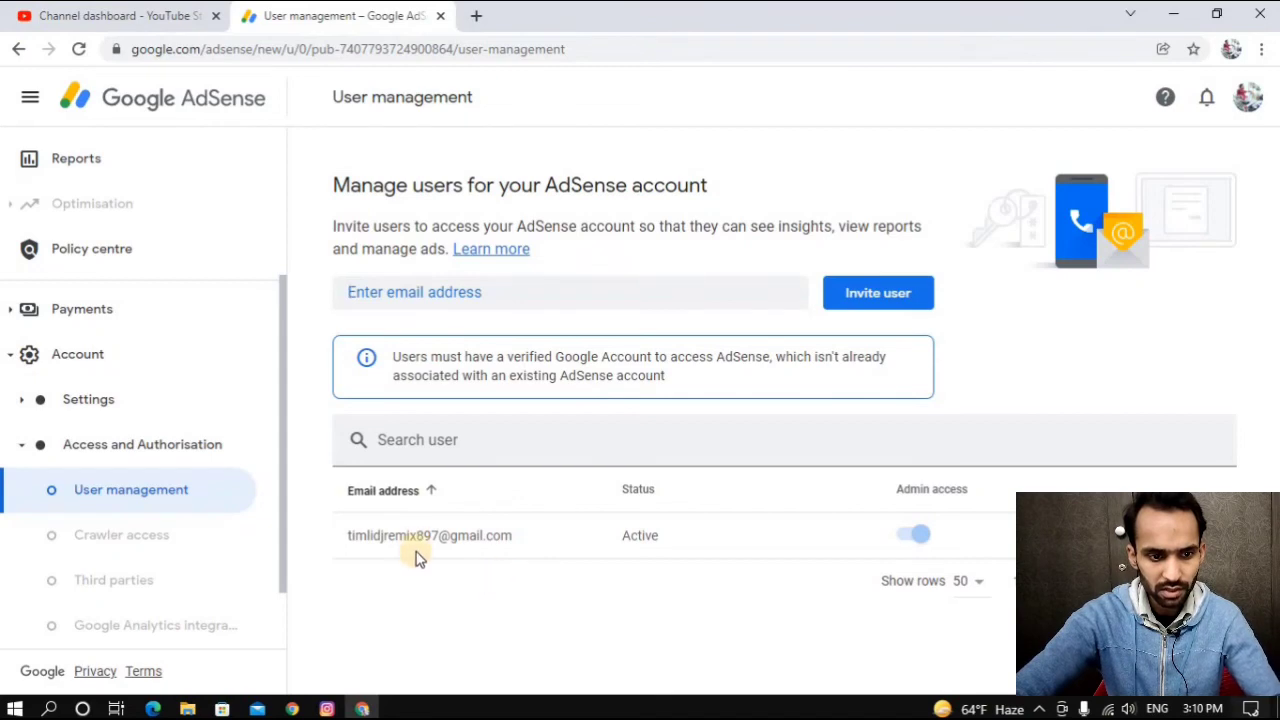
scroll(130, 530, "down", 2)
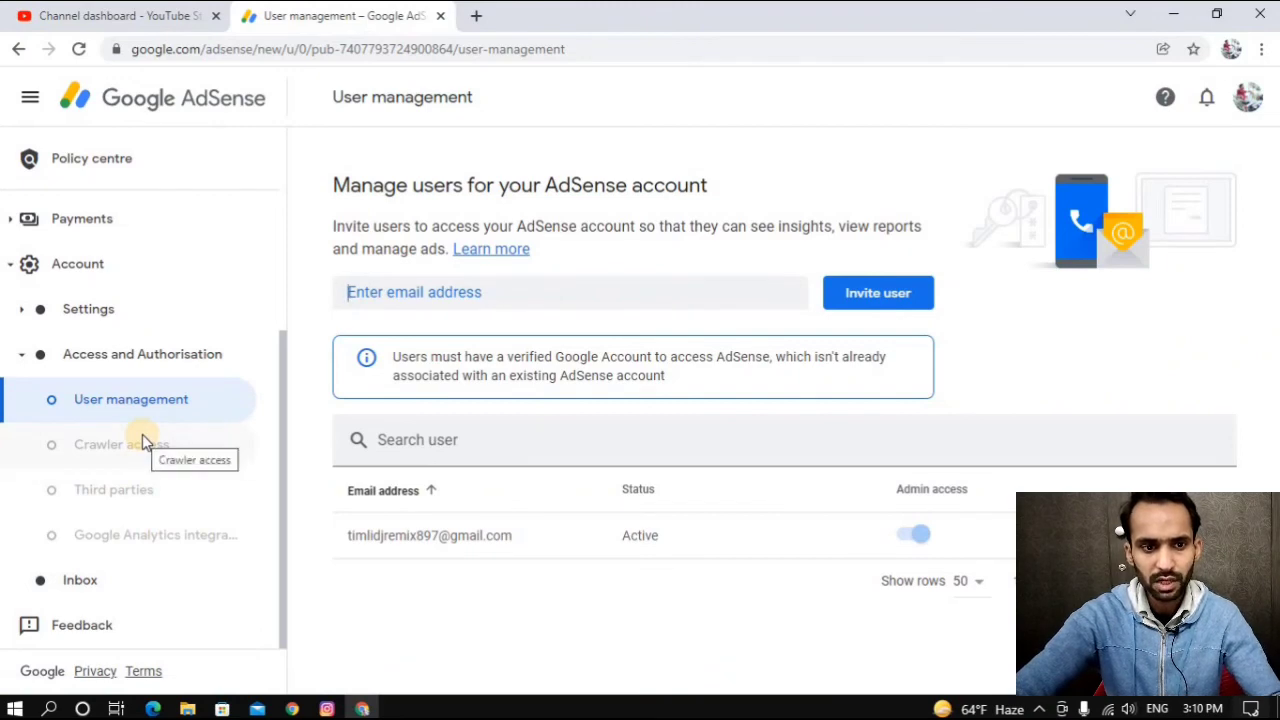
left_click(124, 96)
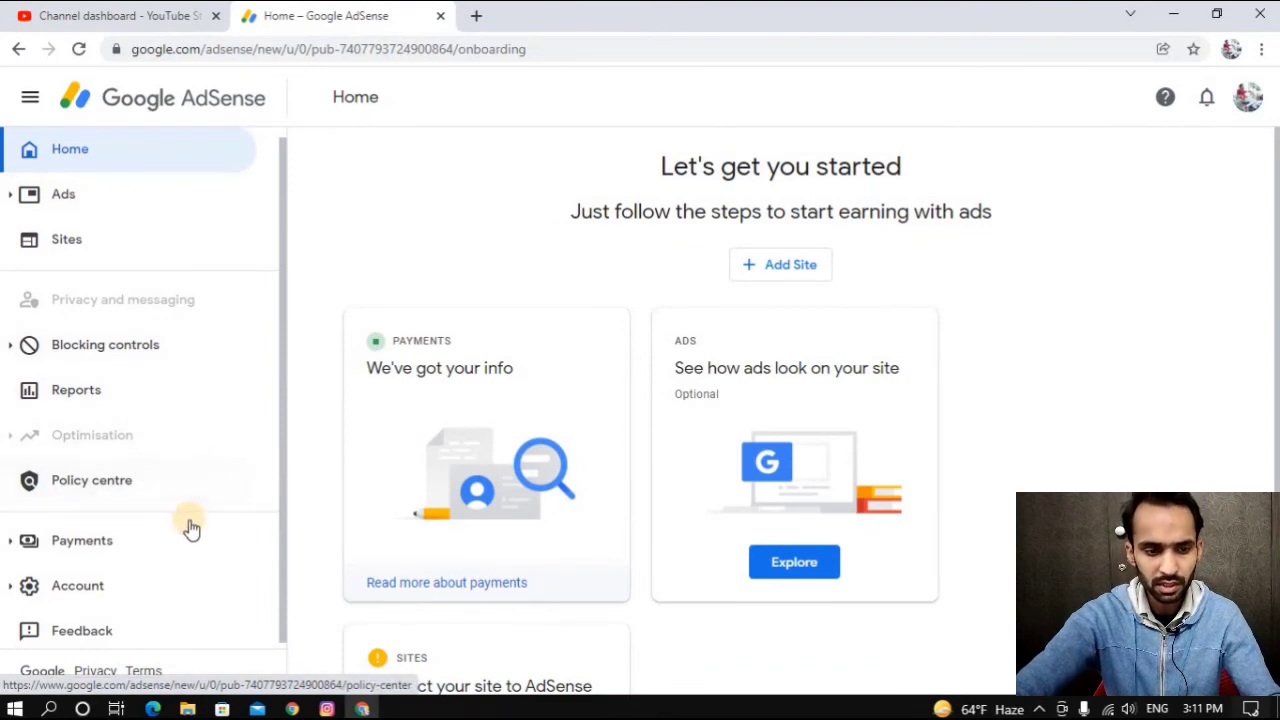
Open the feedback form, enter the sample text "hgfghgf" as the description and clear it again
left_click(104, 640)
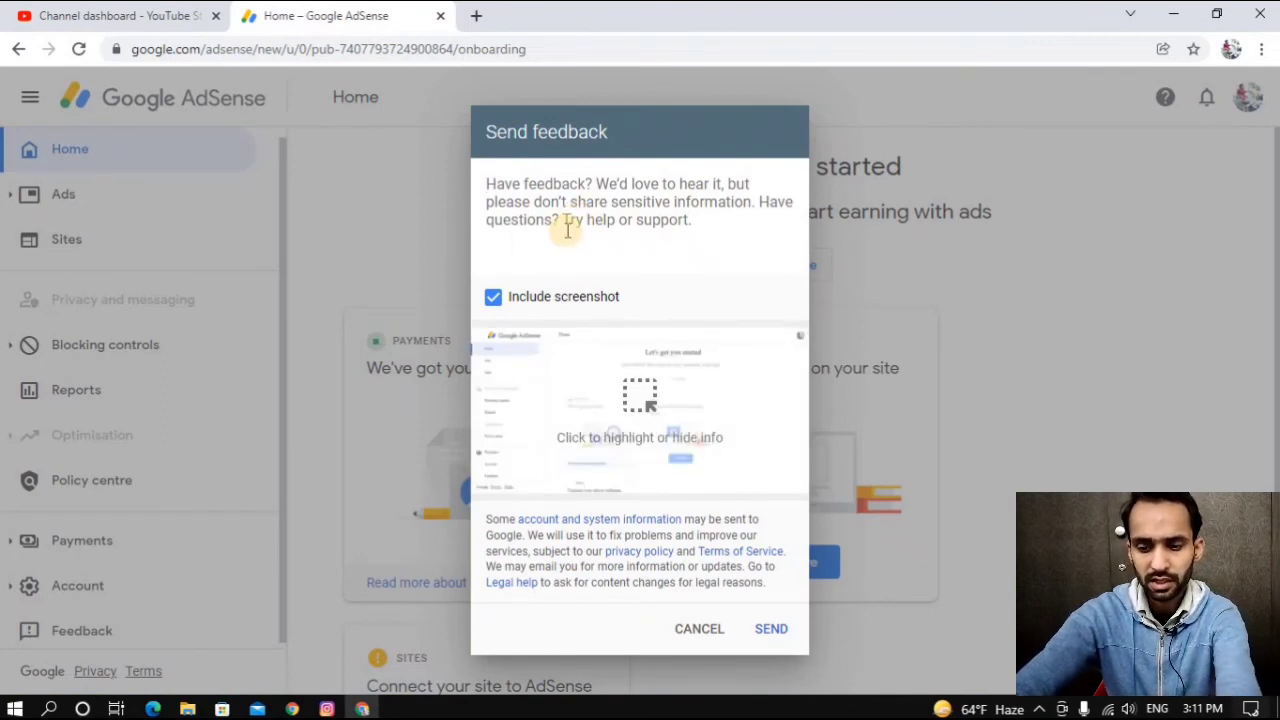
type("hgfghgf")
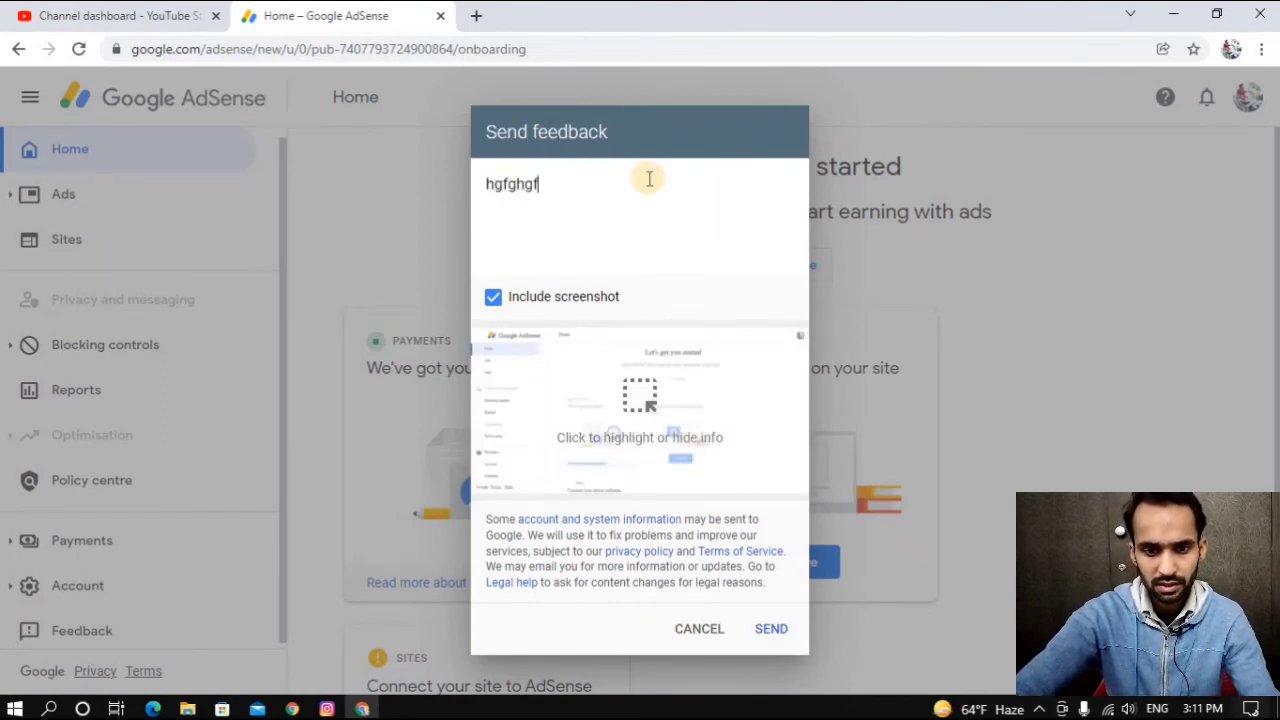
key("BackSpace")
key("BackSpace")
key("BackSpace")
key("BackSpace")
key("BackSpace")
key("BackSpace")
key("BackSpace")
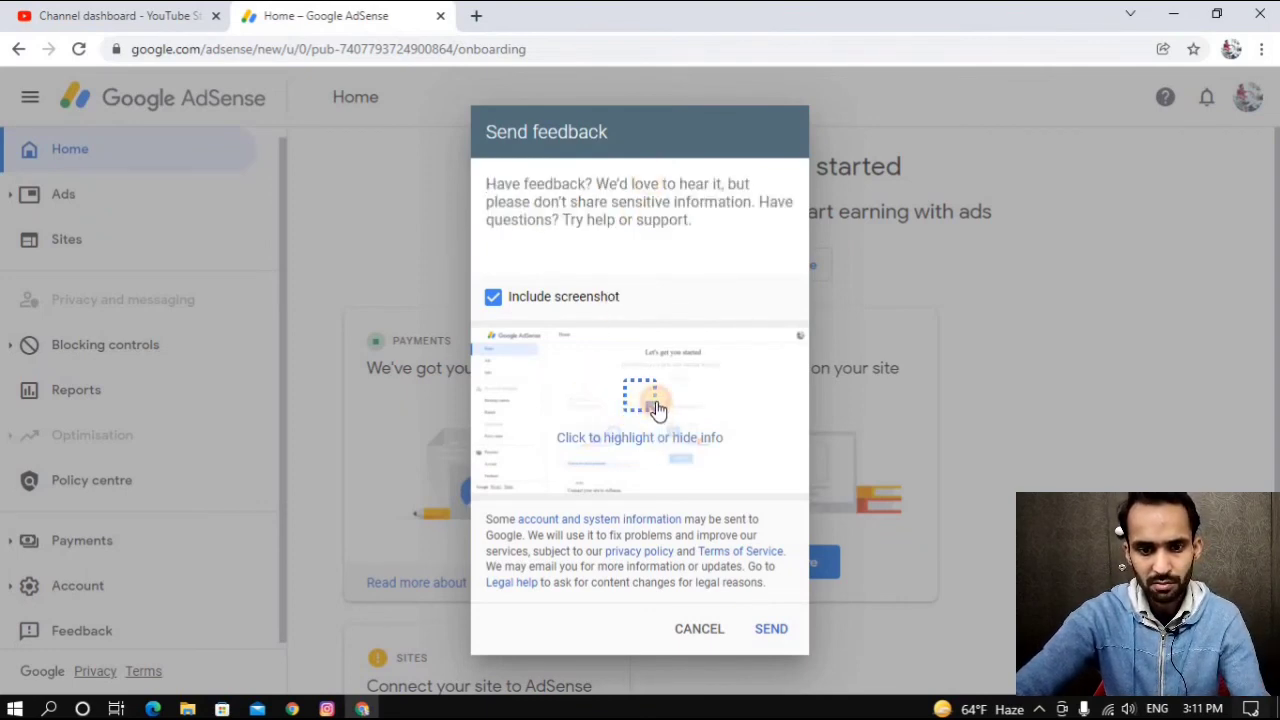
Highlight the "Let's get you started" area on the feedback screenshot and cancel the feedback without sending it
left_click(657, 410)
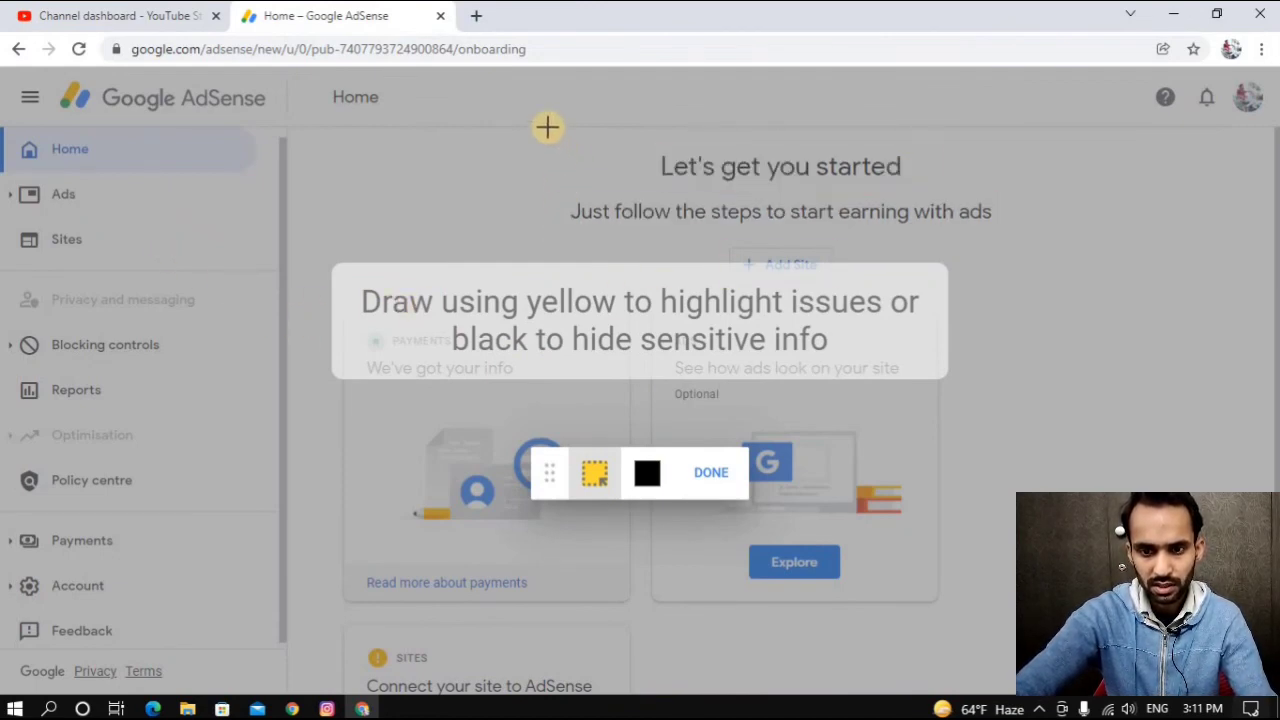
left_click_drag(537, 121, 1080, 305)
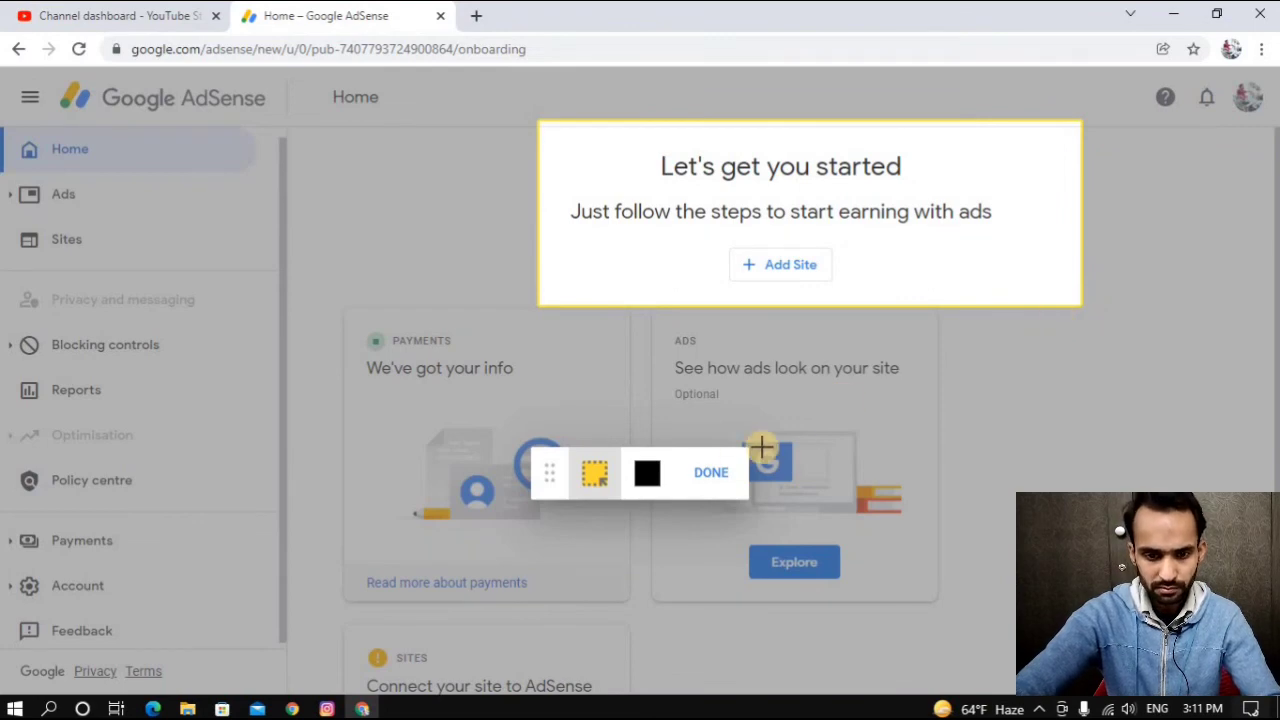
left_click(717, 479)
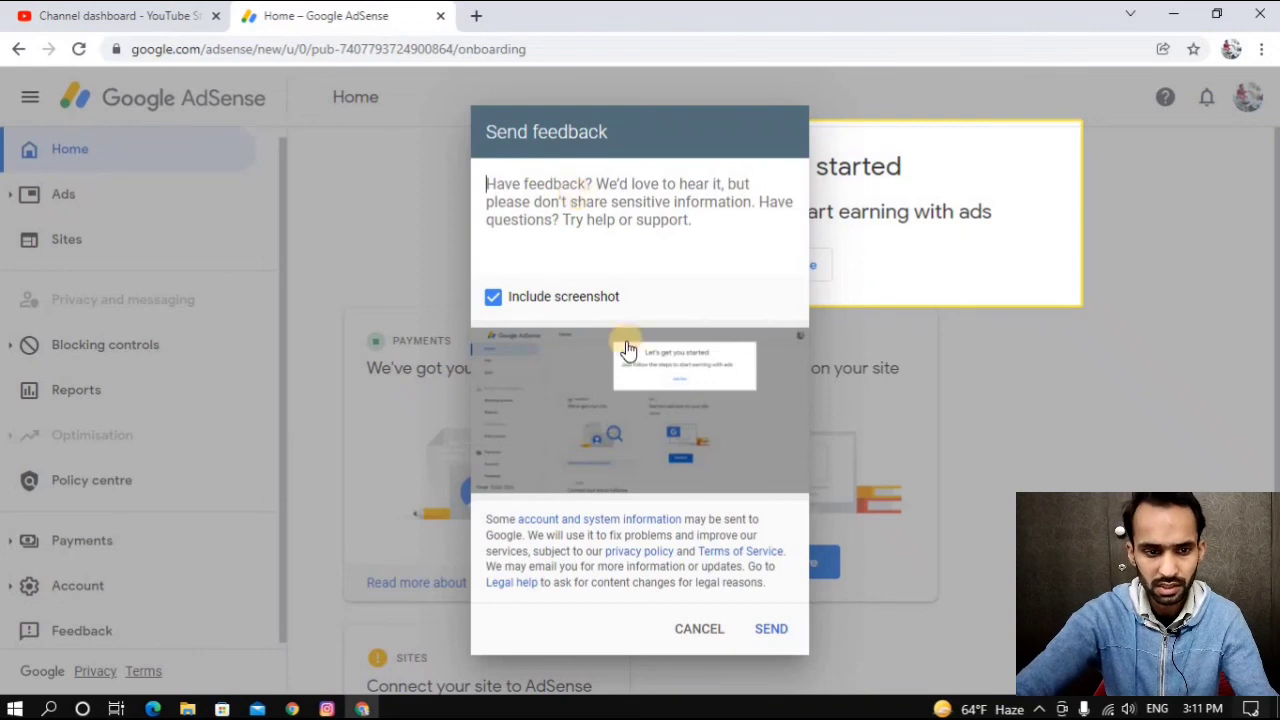
left_click(727, 640)
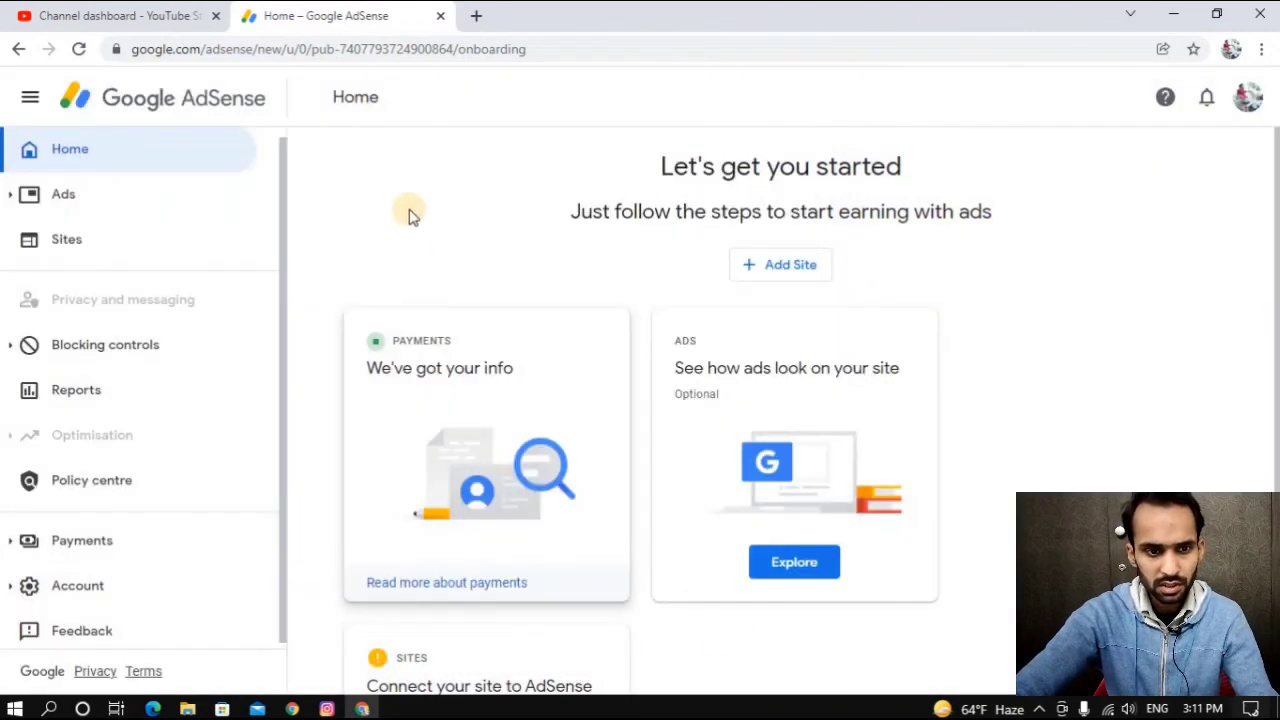